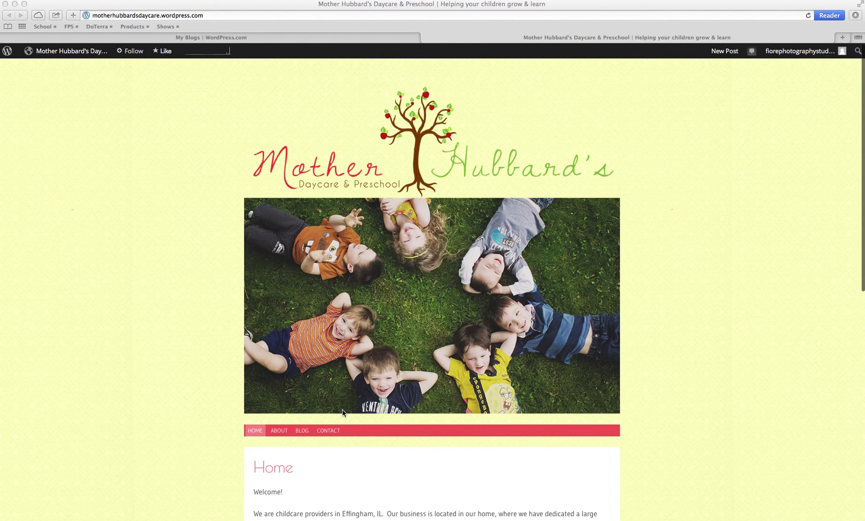
# Create a new post on the Mother Hubbard's Daycare site and title it "Demo Blog Post"
pyautogui.scroll(-3, 343, 413)
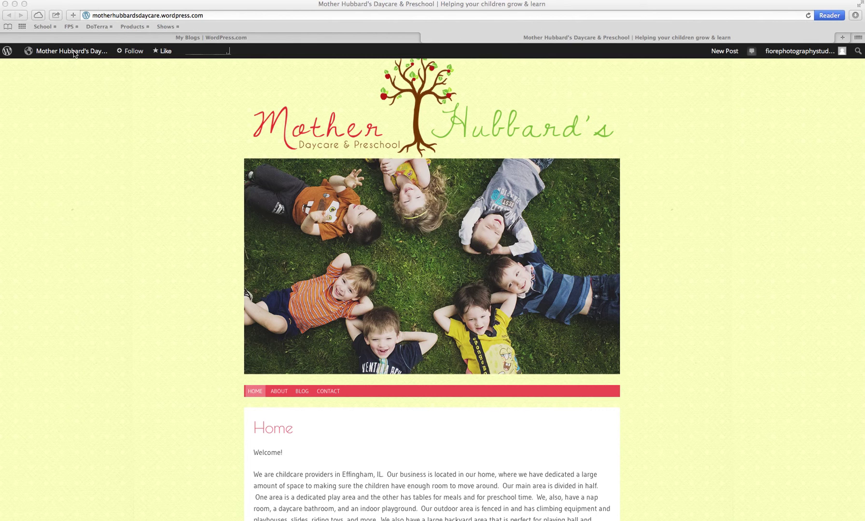
pyautogui.moveTo(82, 54)
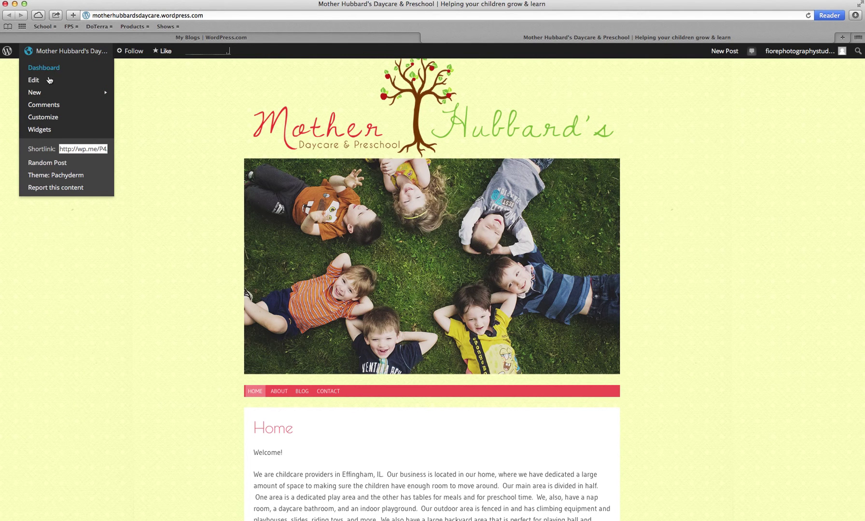
pyautogui.moveTo(106, 93)
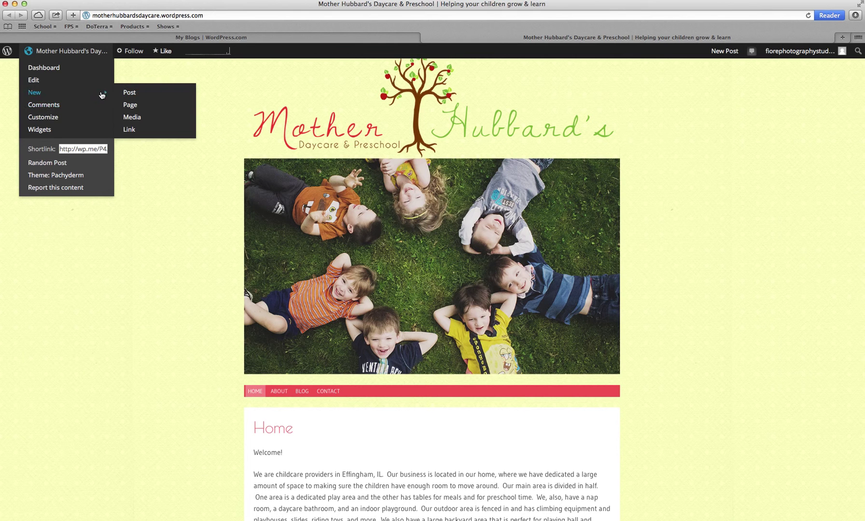
pyautogui.click(129, 93)
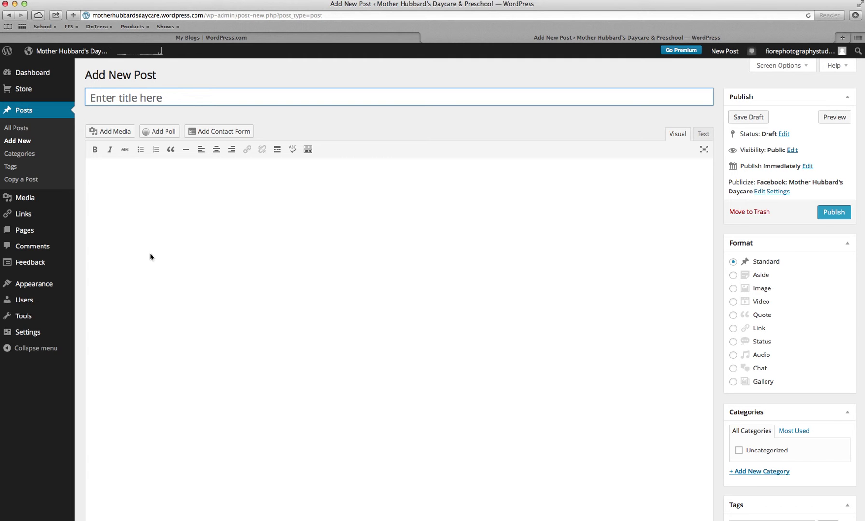
pyautogui.write('Pra')
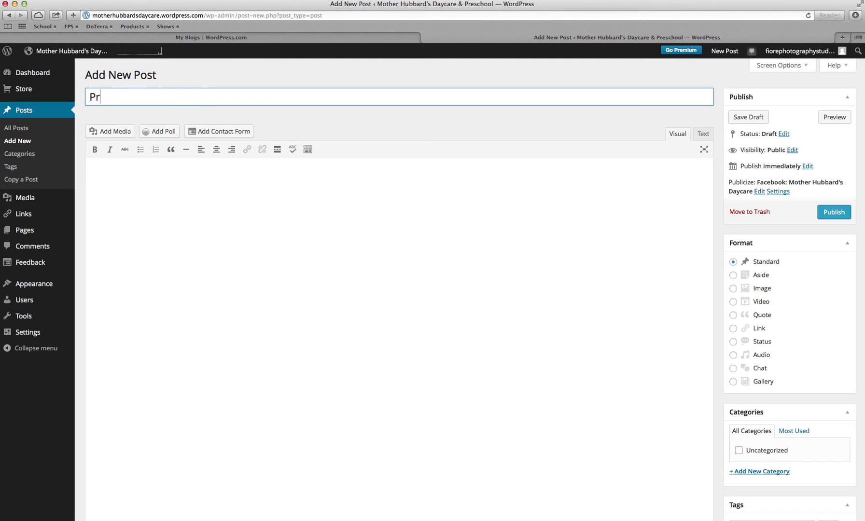
pyautogui.press('BackSpace')
pyautogui.press('BackSpace')
pyautogui.press('BackSpace')
pyautogui.write('Demo Blog Post')
# Write the post's body as "Hi everyone!", followed by a sentence giving the author's first name and ending with "and I love diet coke!"
pyautogui.click(135, 379)
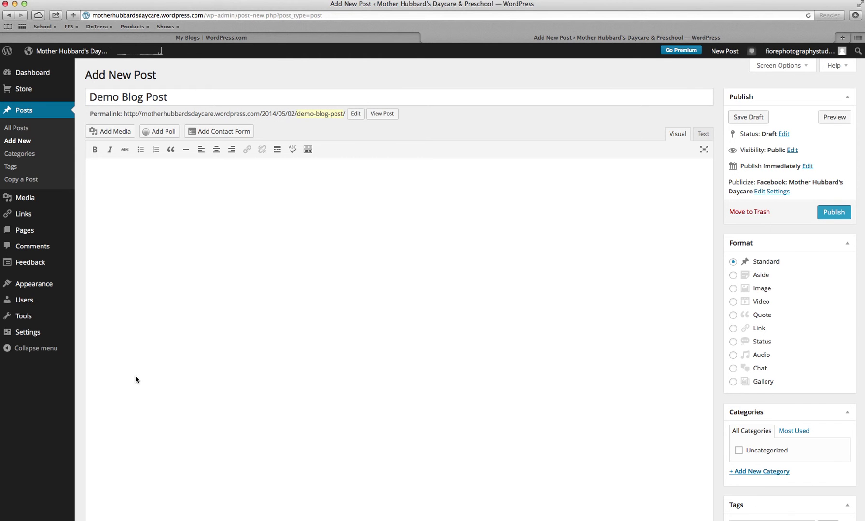
pyautogui.write('Hi everyone!  My name is Ashley')
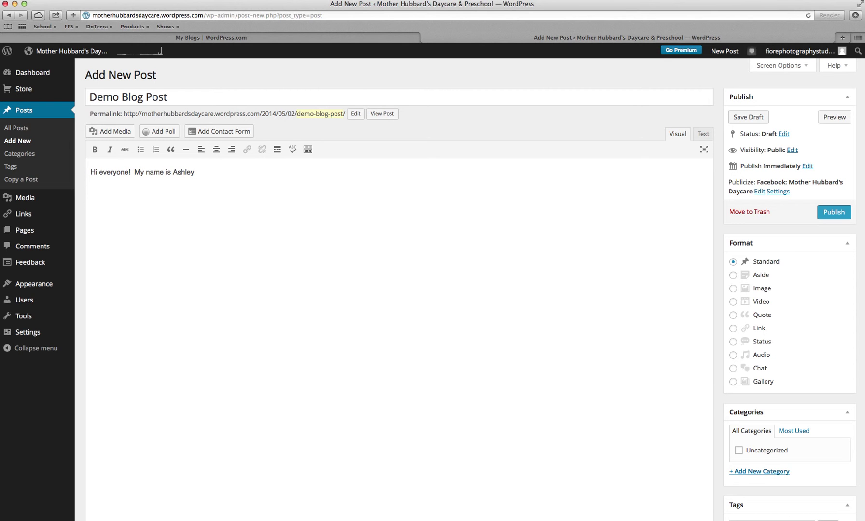
pyautogui.write(' and I love diet coke!')
# Centre-align the greeting line in the post body
pyautogui.moveTo(88, 168); pyautogui.dragTo(266, 167)
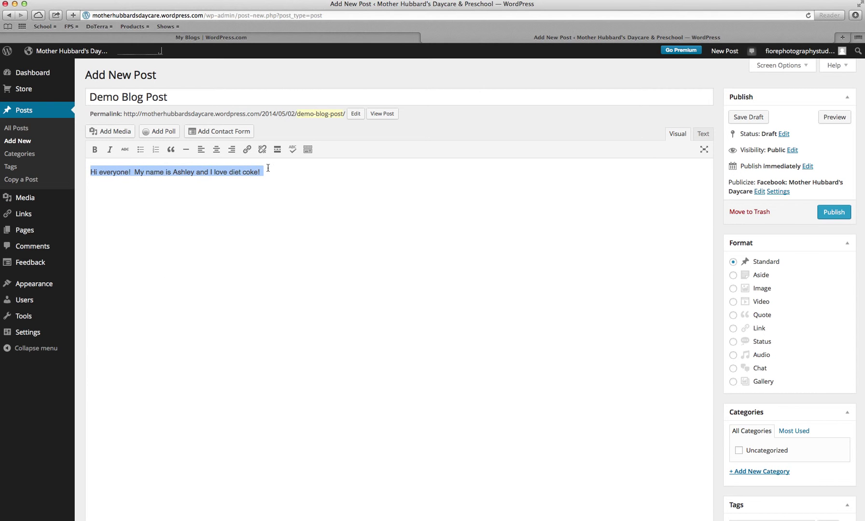
pyautogui.click(216, 149)
pyautogui.click(232, 150)
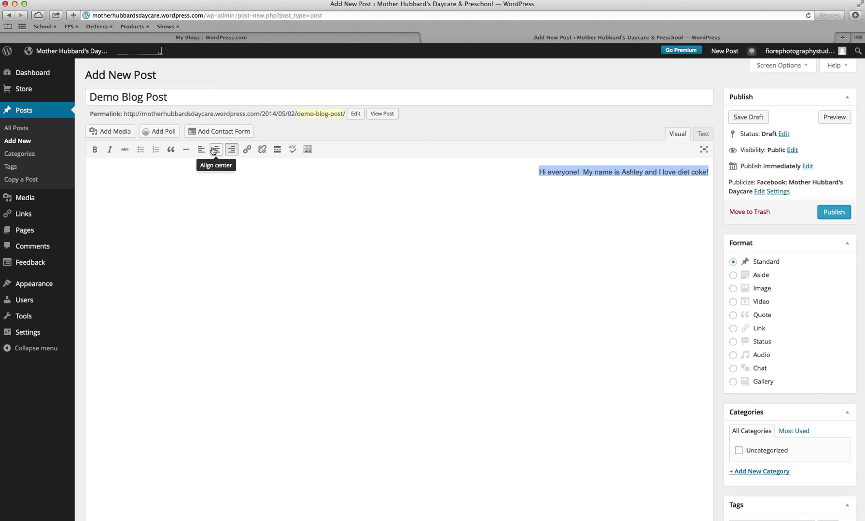
pyautogui.click(216, 150)
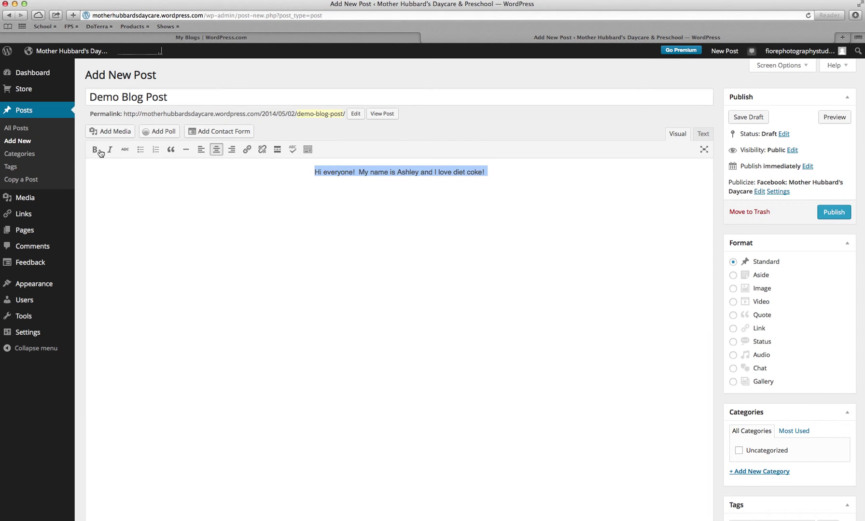
# Try bold and italic formatting on the centred greeting, and clear both again
pyautogui.click(95, 150)
pyautogui.click(110, 150)
pyautogui.click(110, 150)
pyautogui.click(95, 150)
# Add an empty line after the greeting, publish the post, and review its published preview
pyautogui.click(496, 169)
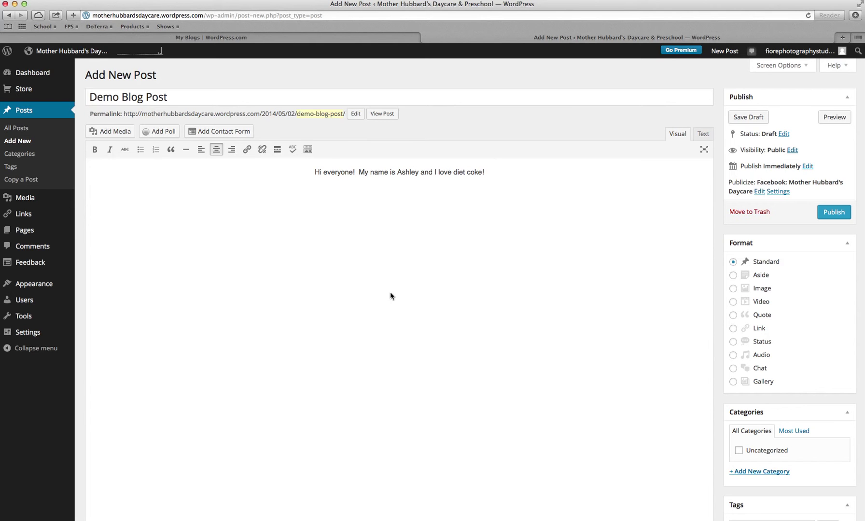
pyautogui.press('Return')
pyautogui.click(826, 218)
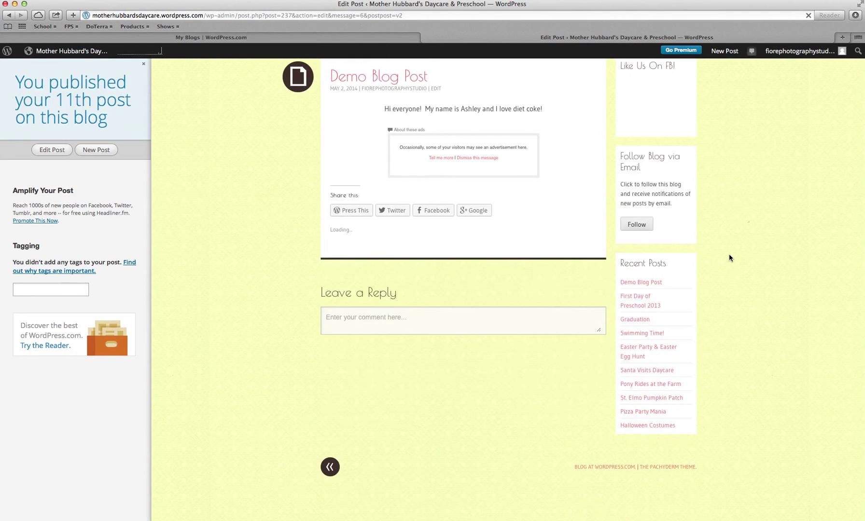
pyautogui.scroll(3, 729, 253)
pyautogui.scroll(2, 716, 258)
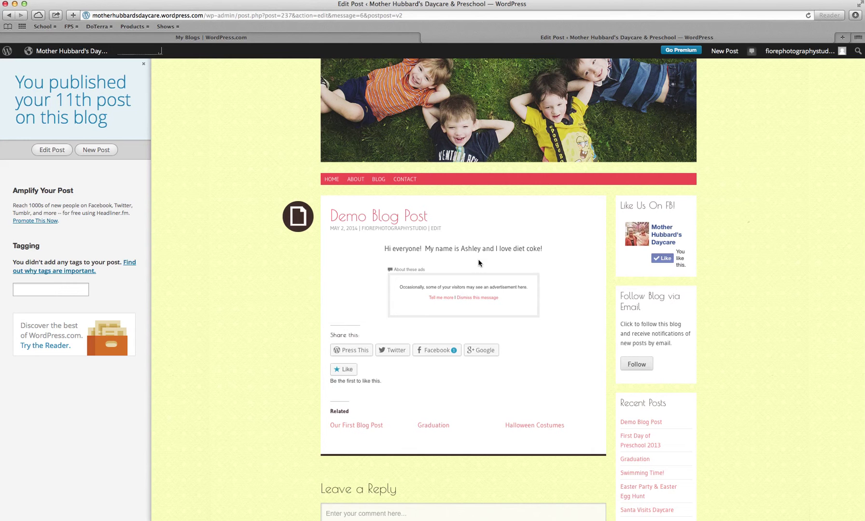
# Return to the daycare site's public home page and look through it
pyautogui.click(61, 51)
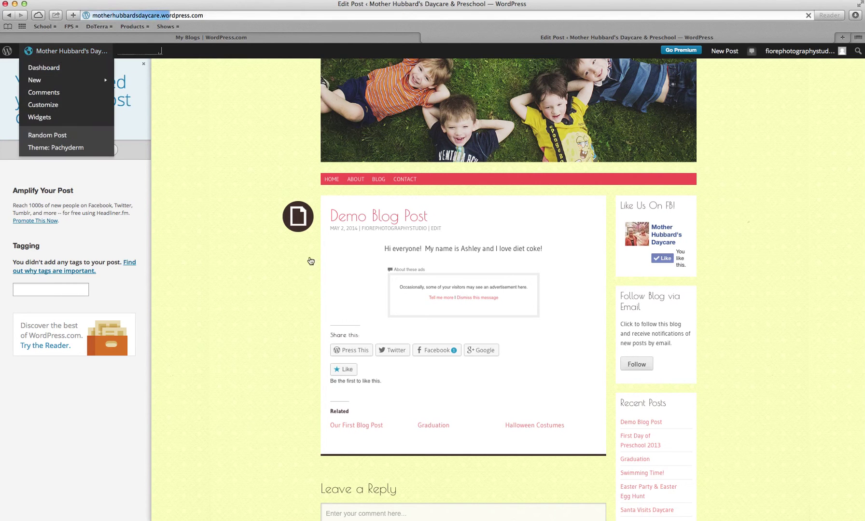
pyautogui.scroll(-1, 247, 351)
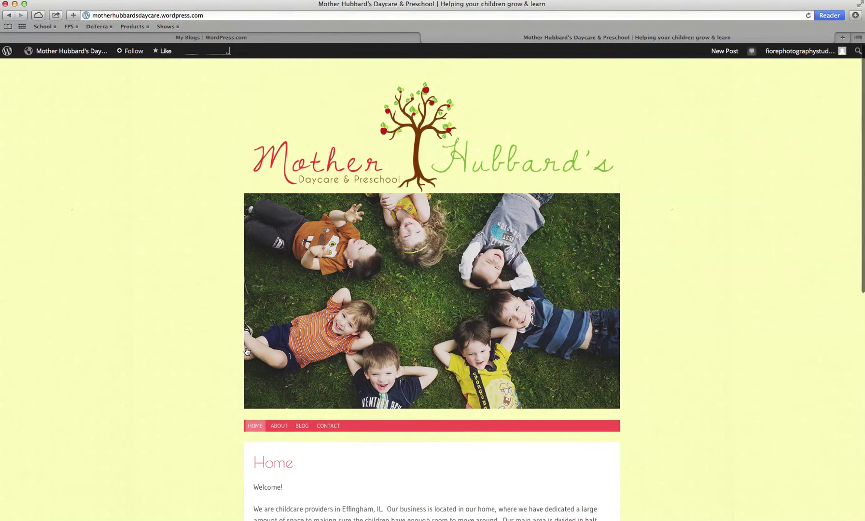
pyautogui.scroll(-5, 246, 352)
pyautogui.scroll(5, 211, 318)
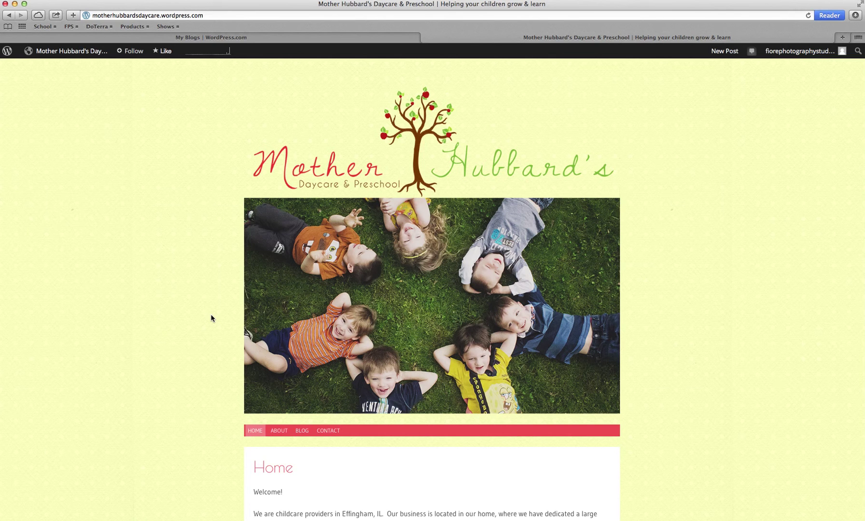
# Go to the site's admin list of all posts and open "Demo Blog Post" for editing
pyautogui.moveTo(56, 50)
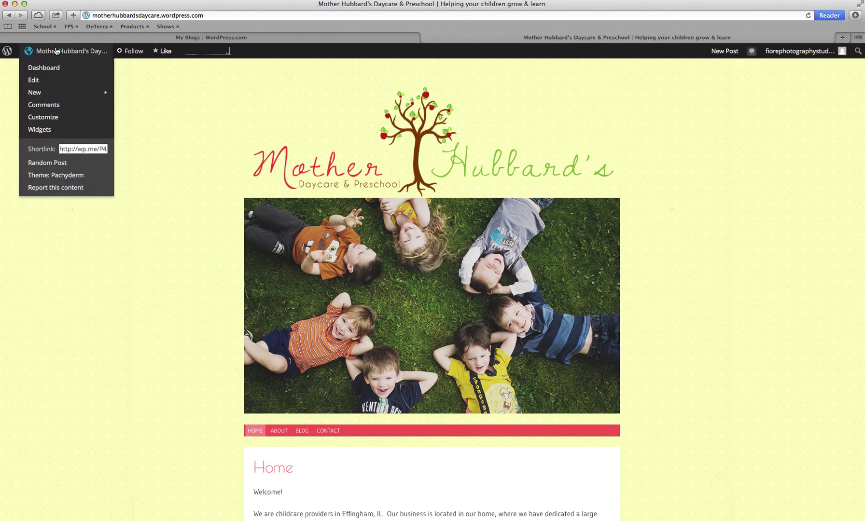
pyautogui.click(38, 69)
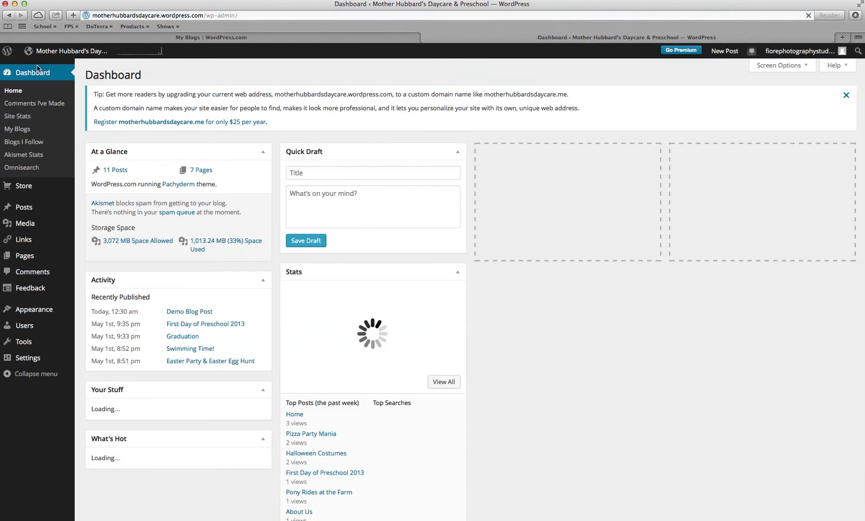
pyautogui.moveTo(25, 209)
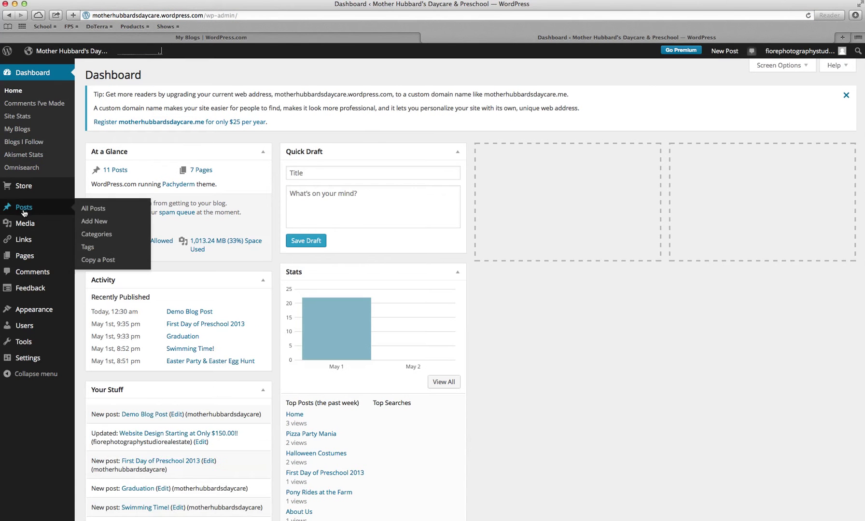
pyautogui.click(83, 209)
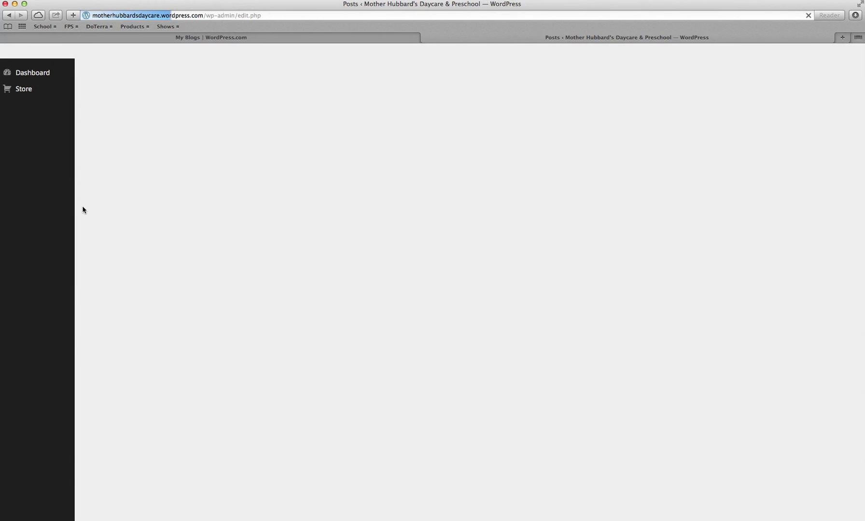
pyautogui.scroll(-3, 131, 227)
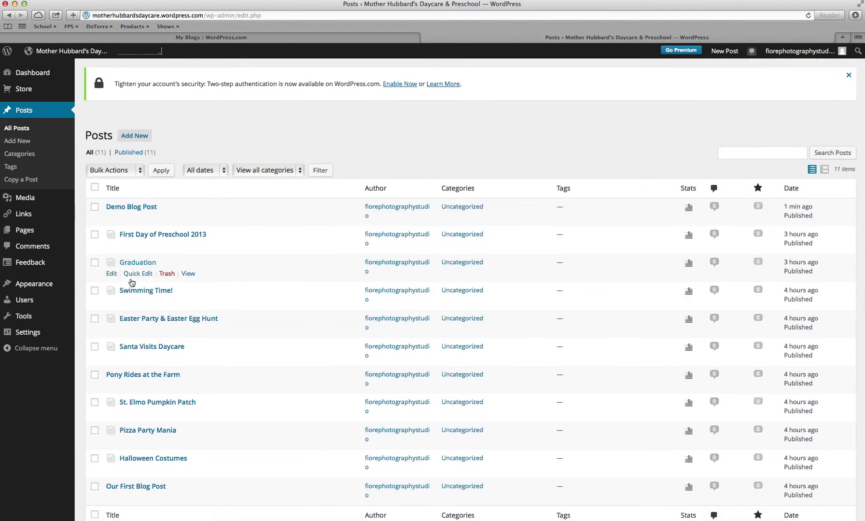
pyautogui.scroll(2, 131, 282)
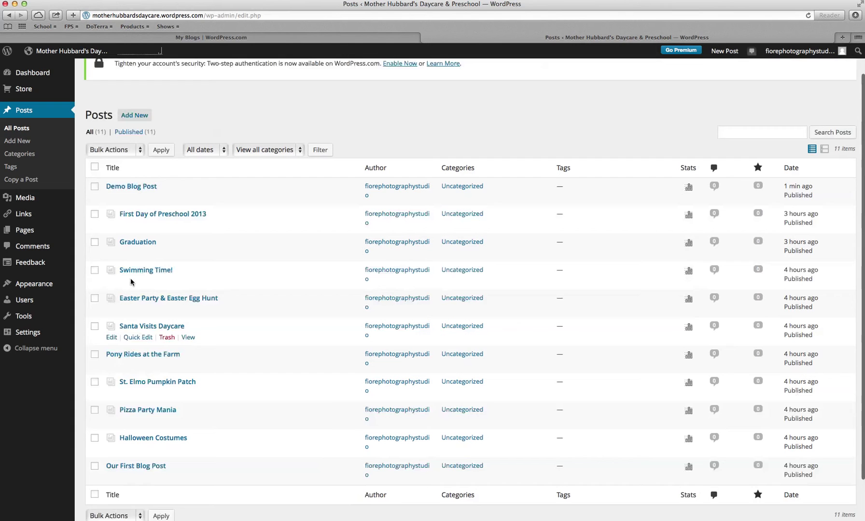
pyautogui.scroll(-3, 131, 282)
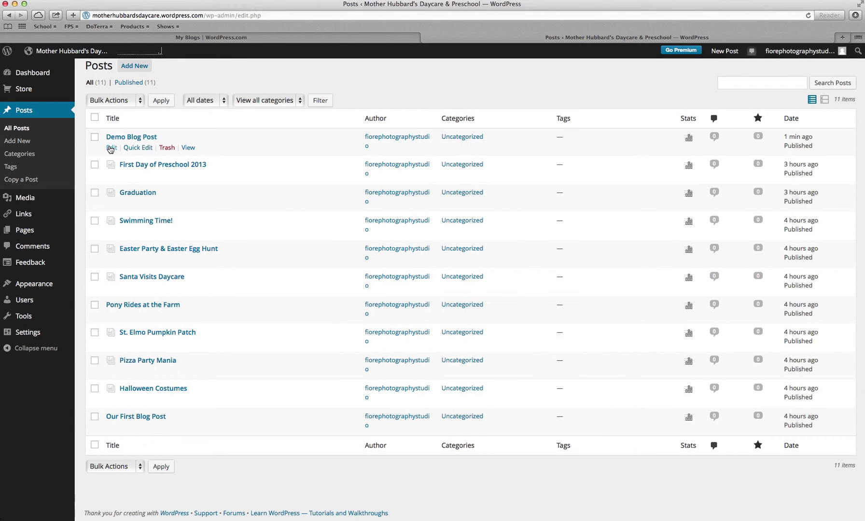
pyautogui.click(111, 148)
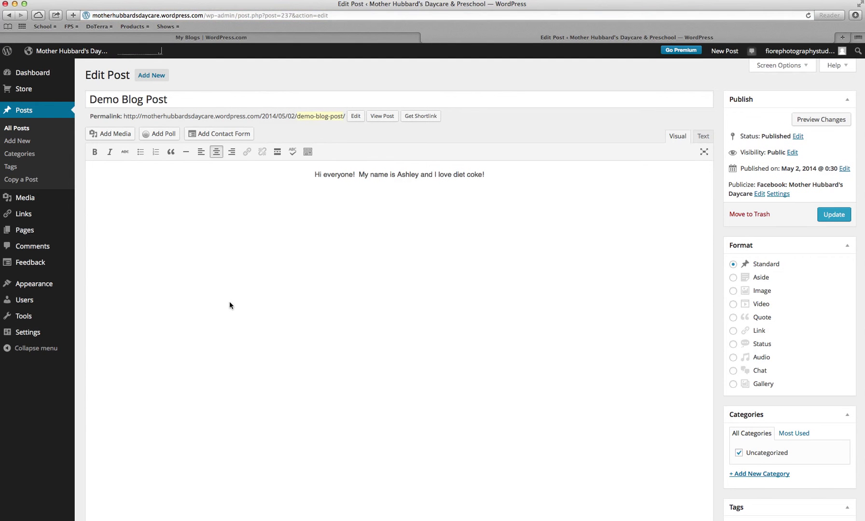
# Start a new line below the greeting and open the media library for adding media there
pyautogui.click(487, 177)
pyautogui.press('Return')
pyautogui.click(127, 139)
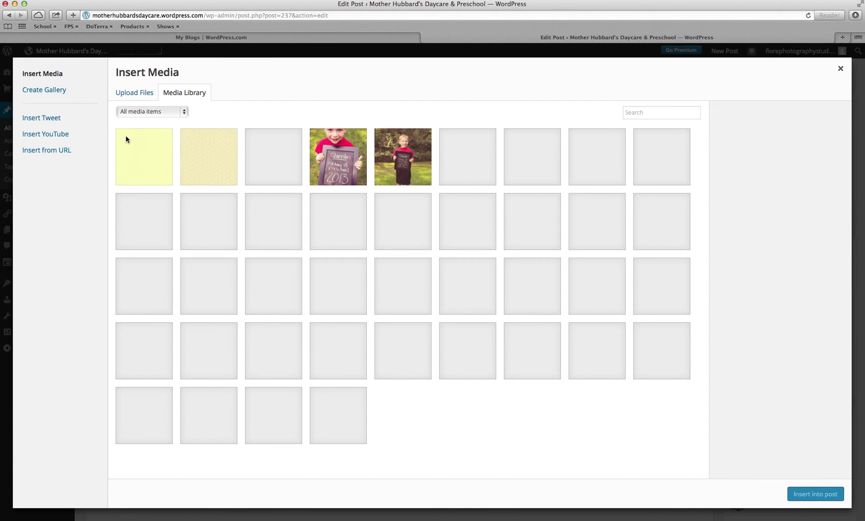
# Select the seven consecutive outdoor egg-hunt photos in the media library and insert them into the post
pyautogui.scroll(-1, 316, 347)
pyautogui.scroll(-10, 317, 347)
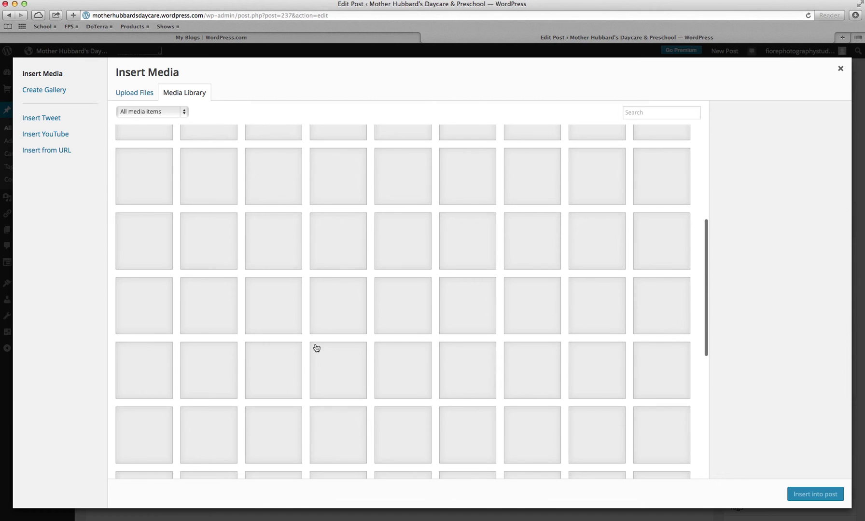
pyautogui.scroll(10, 316, 348)
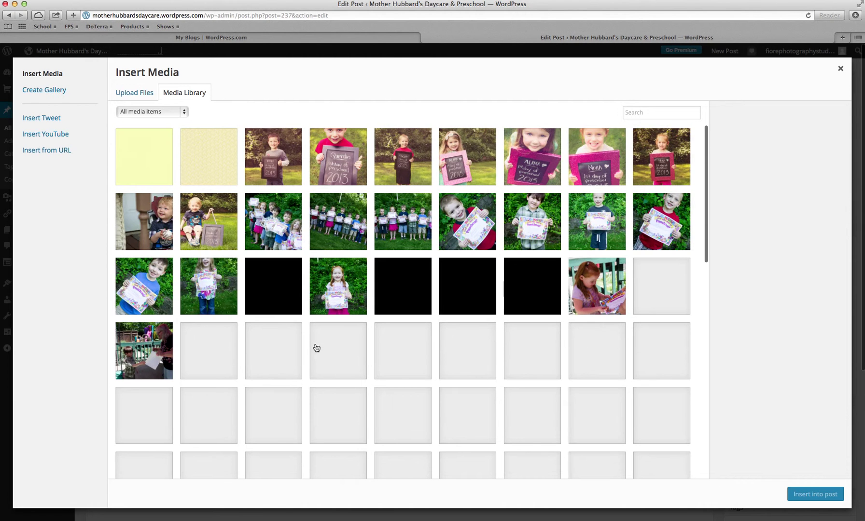
pyautogui.scroll(-5, 316, 349)
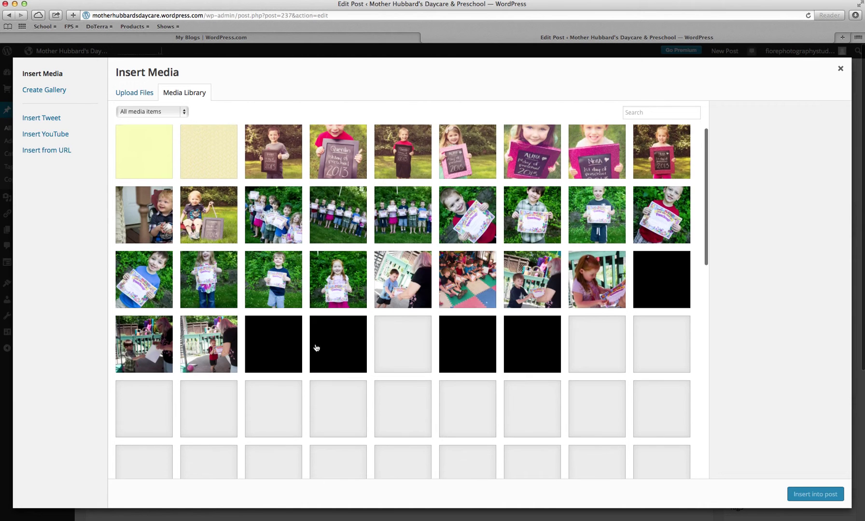
pyautogui.scroll(-2, 316, 348)
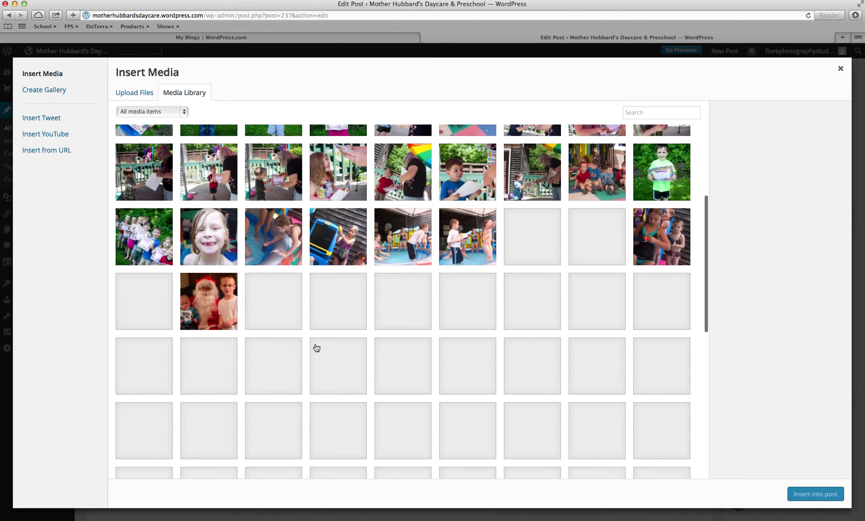
pyautogui.scroll(-2, 316, 348)
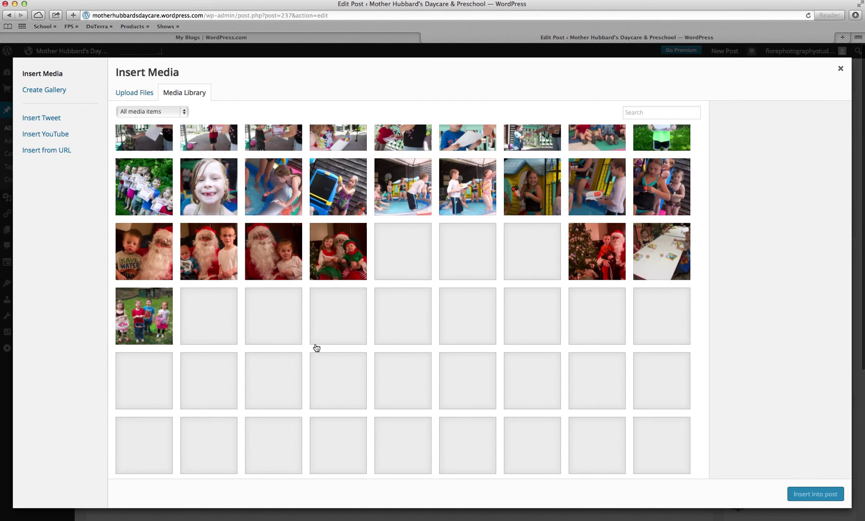
pyautogui.scroll(-1, 316, 348)
pyautogui.scroll(-2, 316, 348)
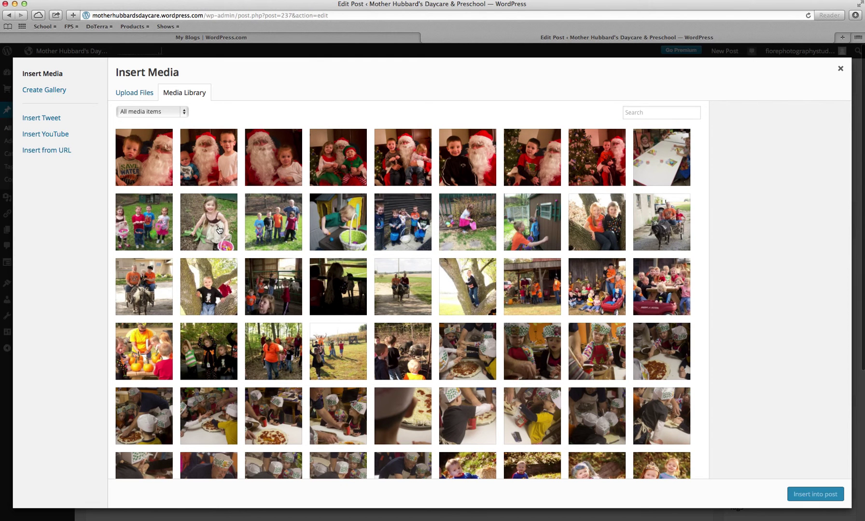
pyautogui.click(218, 229)
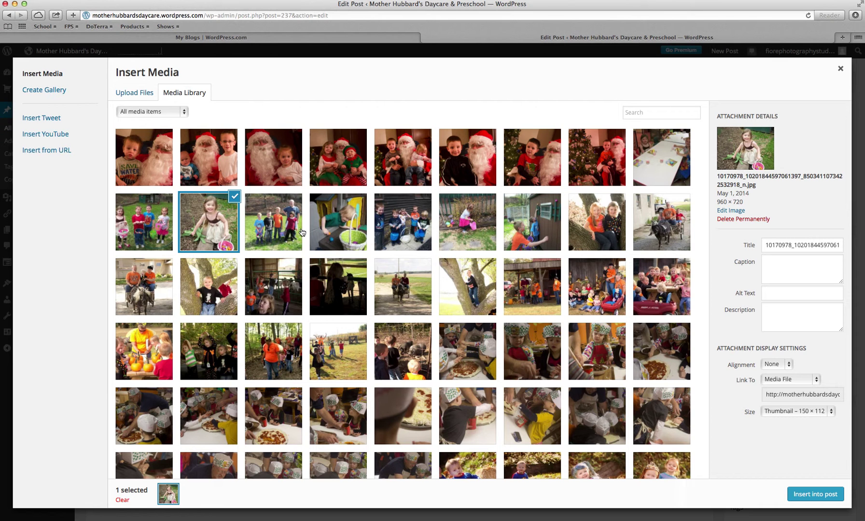
pyautogui.keyDown('shift'); pyautogui.click(366, 234); pyautogui.keyUp('shift')
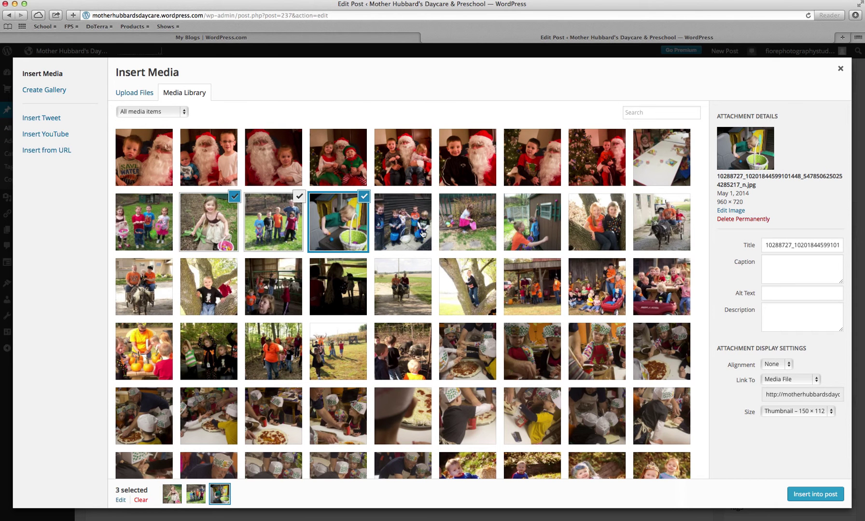
pyautogui.keyDown('shift'); pyautogui.click(533, 227); pyautogui.keyUp('shift')
pyautogui.keyDown('shift'); pyautogui.click(149, 230); pyautogui.keyUp('shift')
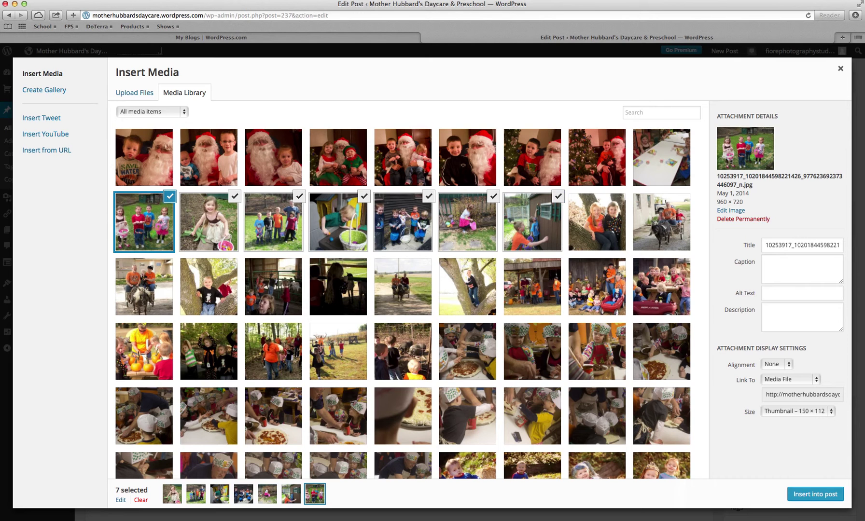
pyautogui.click(823, 497)
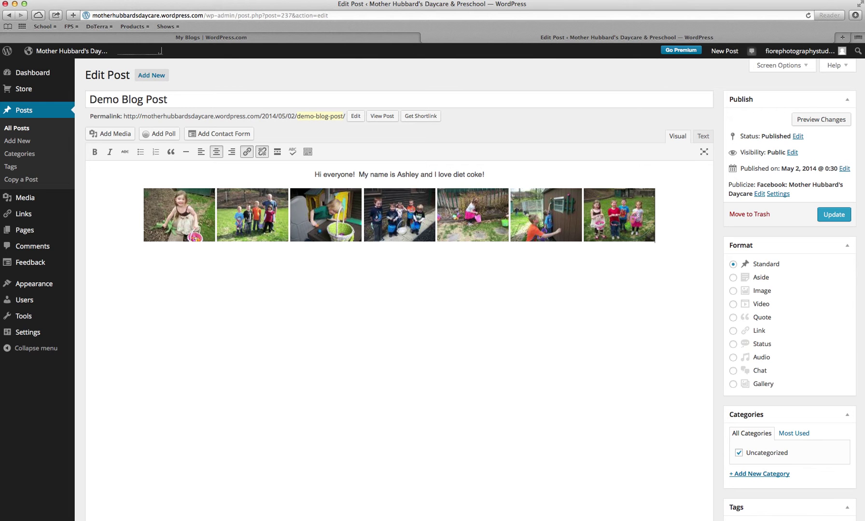
# Preview the post to check how the inserted photo thumbnails are laid out, and return to the post editor
pyautogui.click(809, 120)
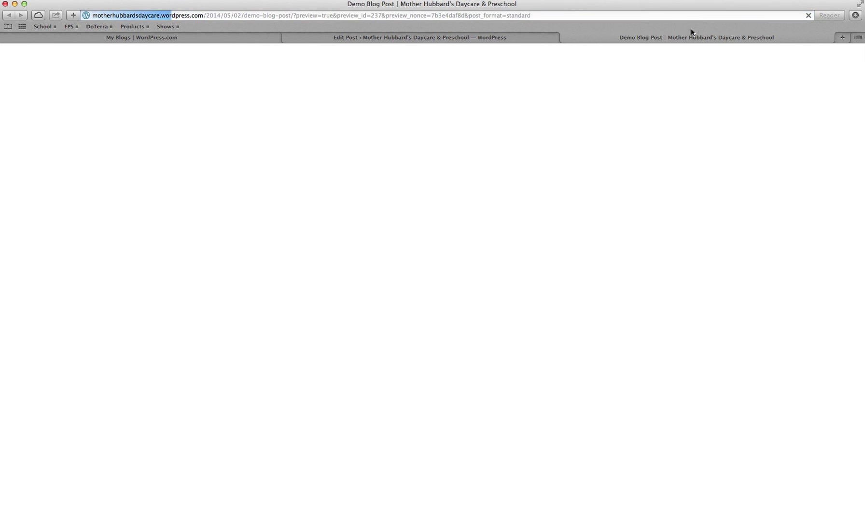
pyautogui.scroll(-5, 581, 176)
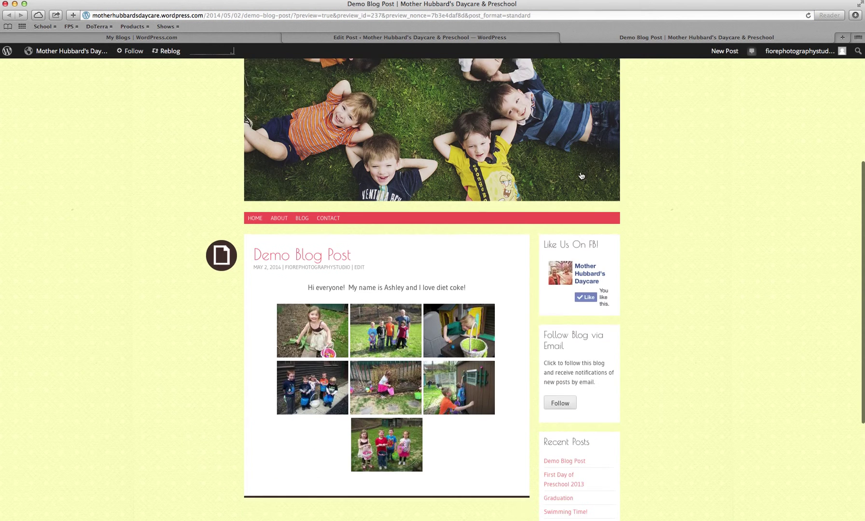
pyautogui.scroll(-2, 582, 176)
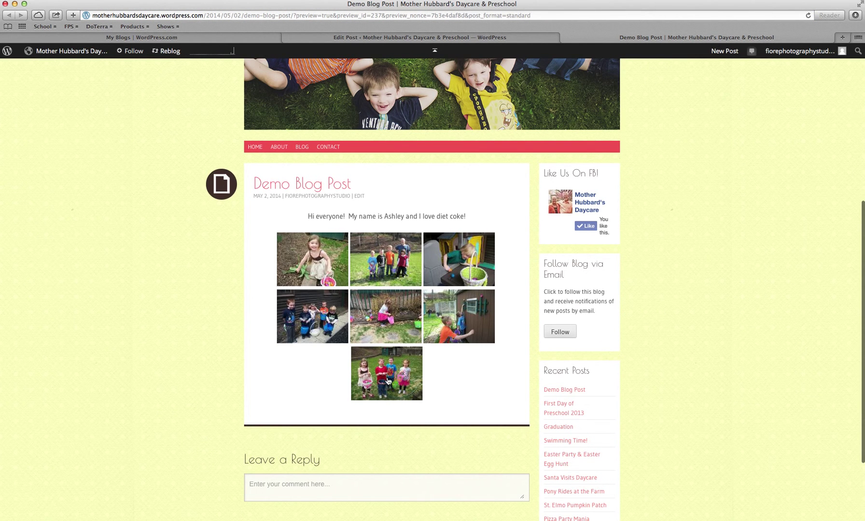
pyautogui.click(400, 38)
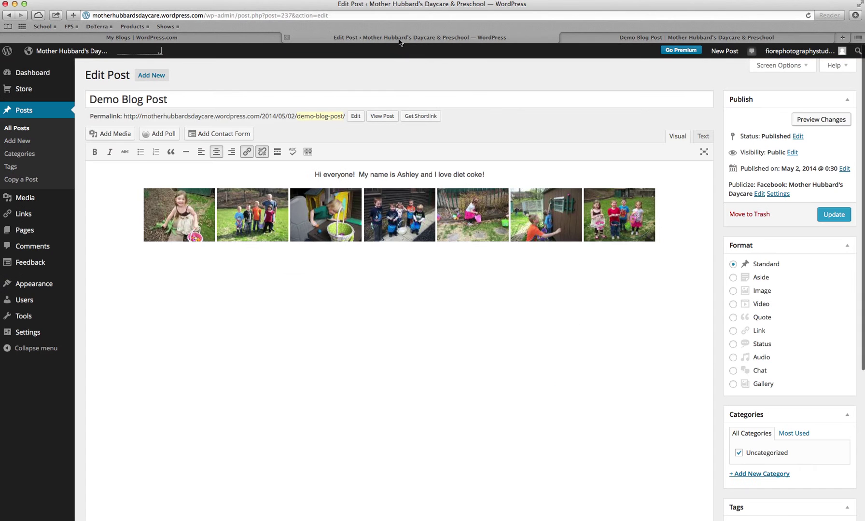
# Set the first photo, the girl with the pink basket, to center alignment and Large – 560 × 420 size
pyautogui.click(188, 211)
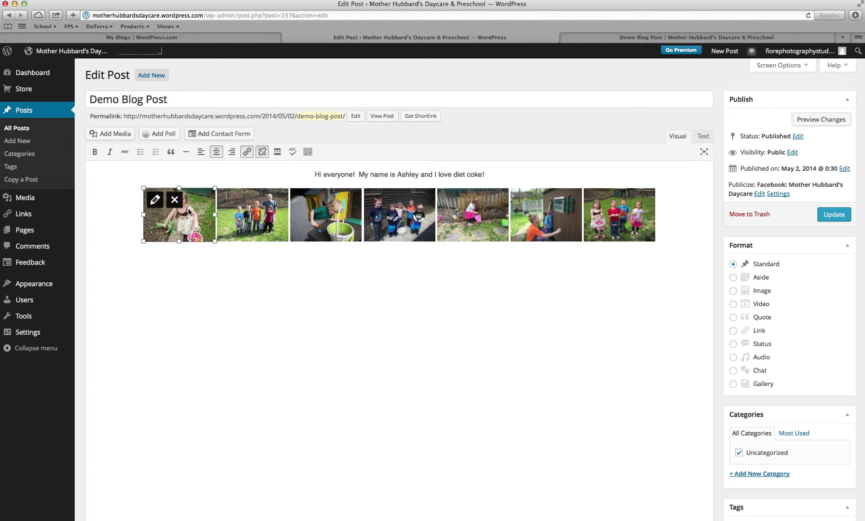
pyautogui.click(155, 200)
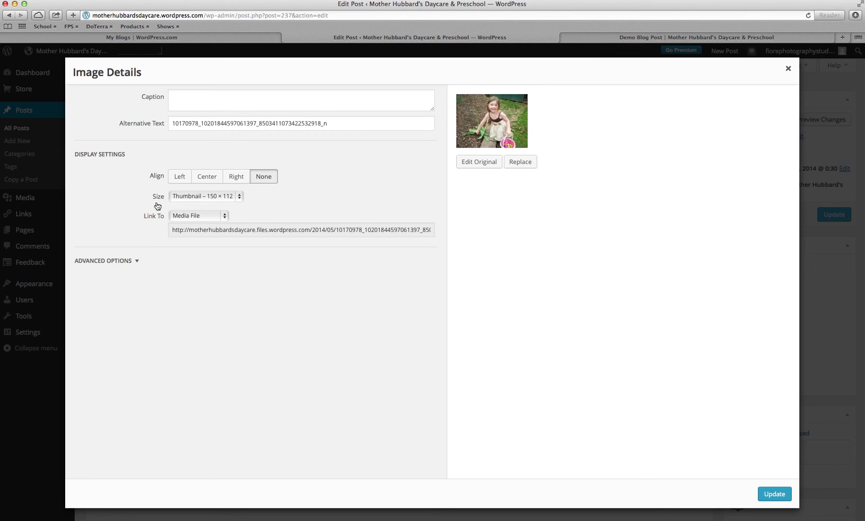
pyautogui.click(203, 179)
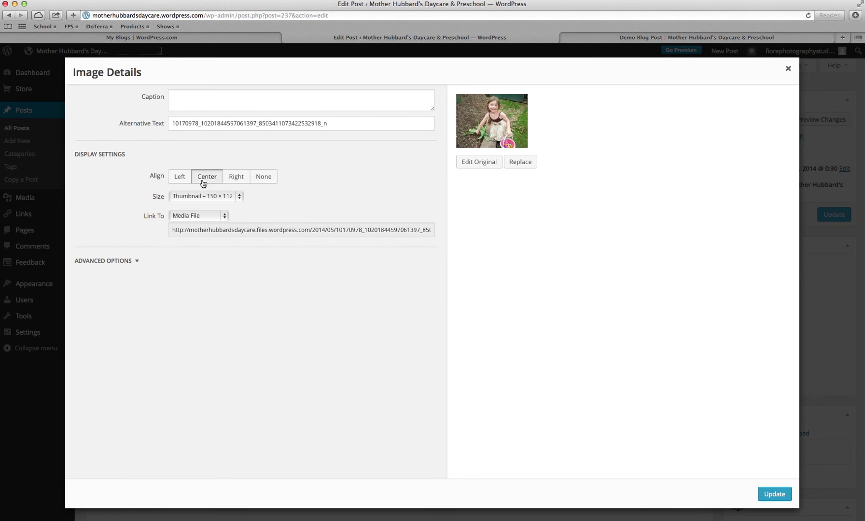
pyautogui.click(202, 197)
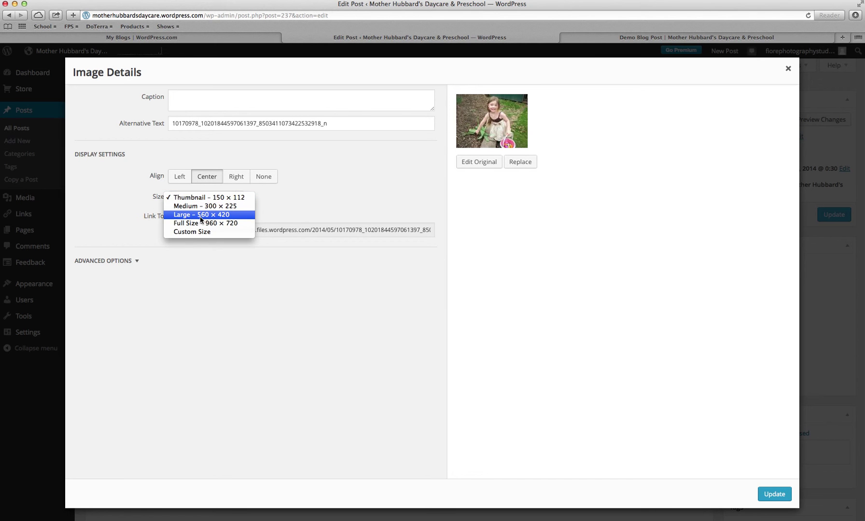
pyautogui.click(198, 216)
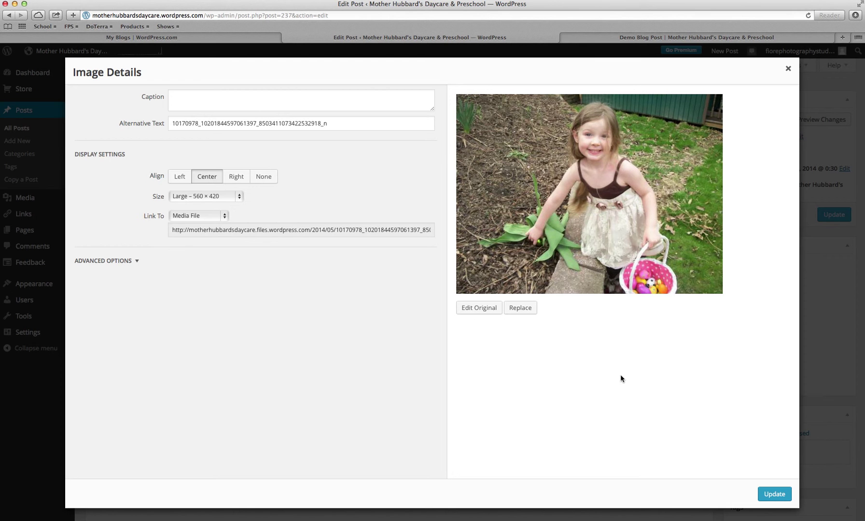
pyautogui.click(782, 495)
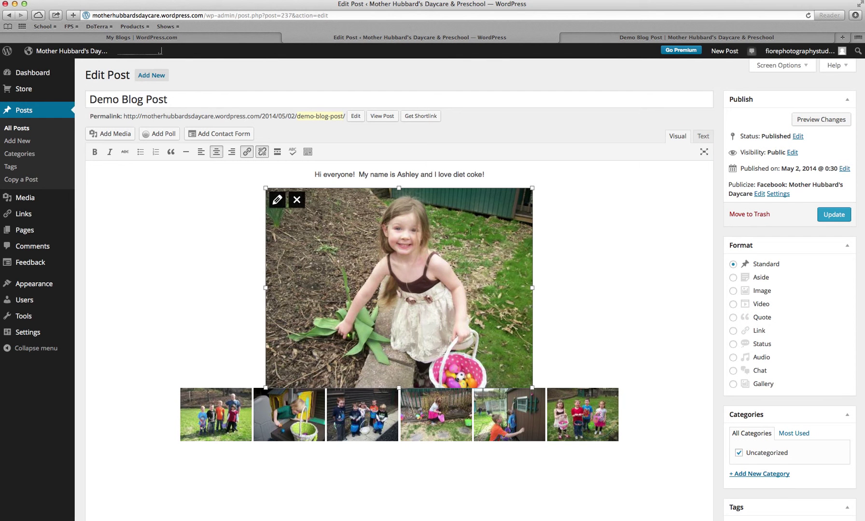
# Set the second photo, the children standing with a man on the lawn, to center alignment and Large – 560 × 420 size
pyautogui.click(222, 411)
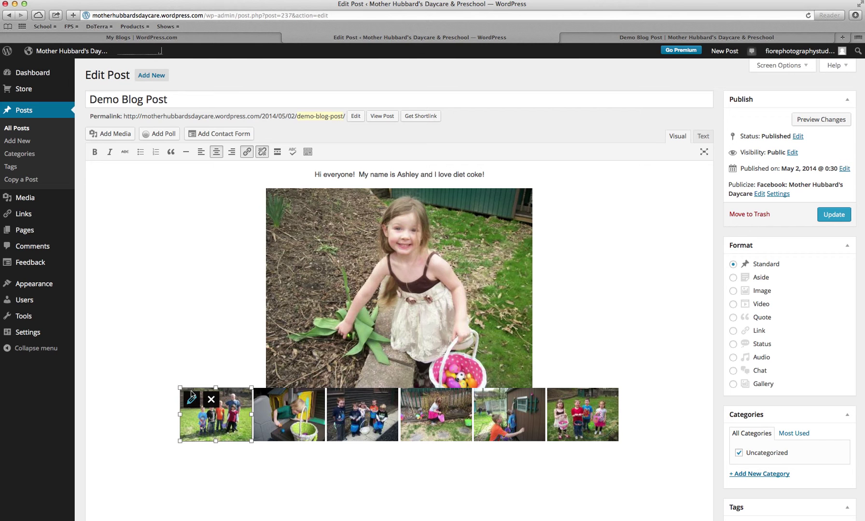
pyautogui.click(192, 402)
pyautogui.click(207, 176)
pyautogui.click(211, 197)
pyautogui.click(210, 215)
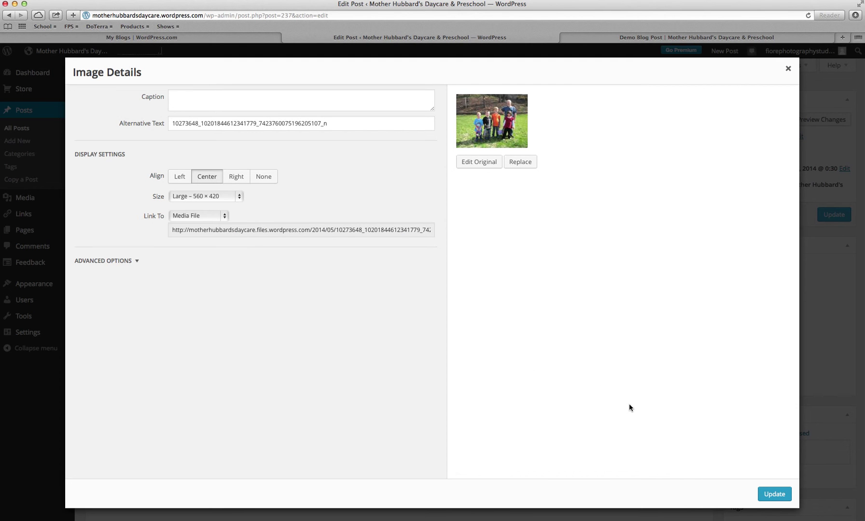
pyautogui.click(773, 494)
# Set the third photo, the child with the green basket at the playhouse, to center alignment and Large – 560 × 420 size
pyautogui.scroll(-5, 363, 426)
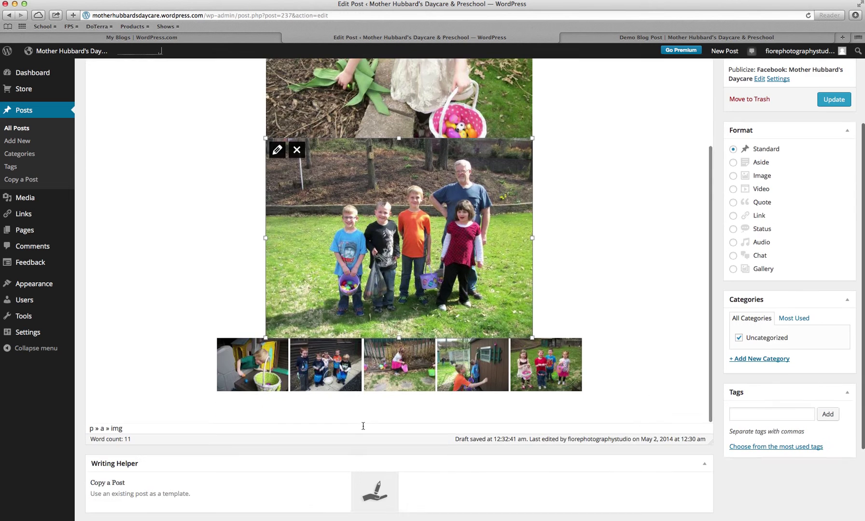
pyautogui.click(274, 350)
pyautogui.click(227, 352)
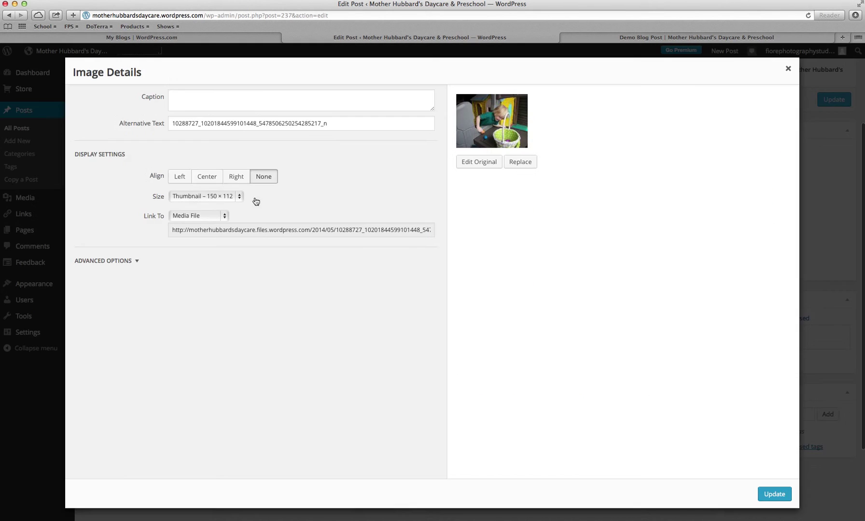
pyautogui.click(203, 175)
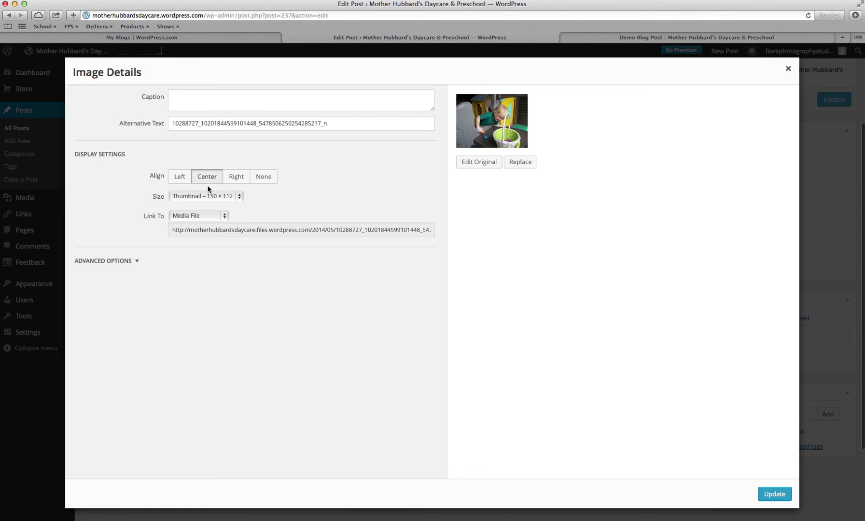
pyautogui.click(227, 198)
pyautogui.click(203, 214)
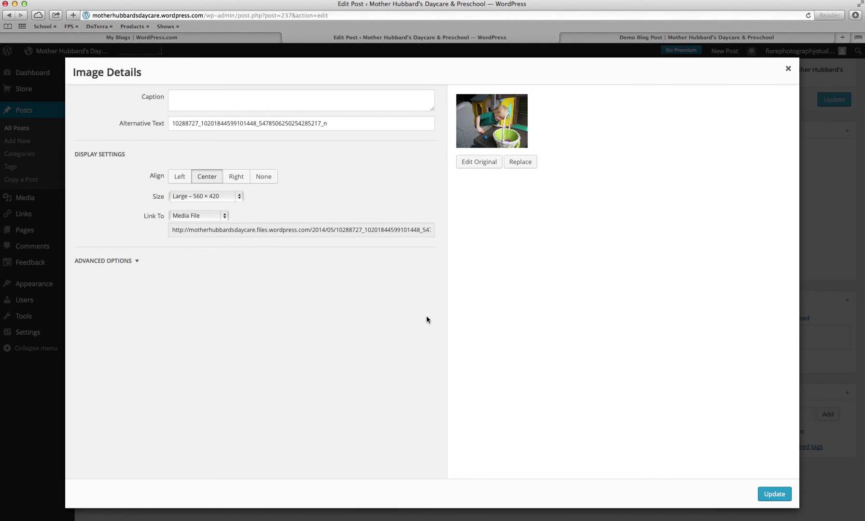
pyautogui.click(770, 493)
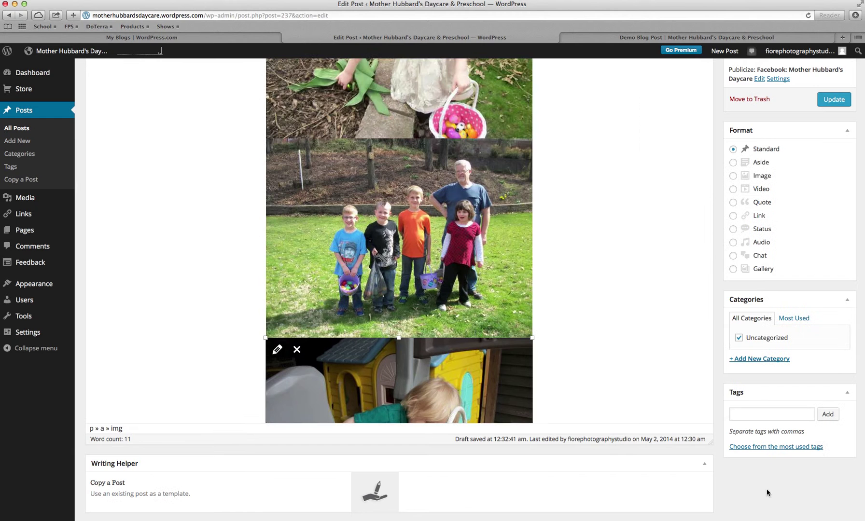
# Set the fourth photo, the five children beside the dark wooden wall, to center alignment and Large – 560 × 420 size
pyautogui.scroll(-10, 501, 335)
pyautogui.click(277, 275)
pyautogui.click(265, 248)
pyautogui.click(207, 178)
pyautogui.click(235, 195)
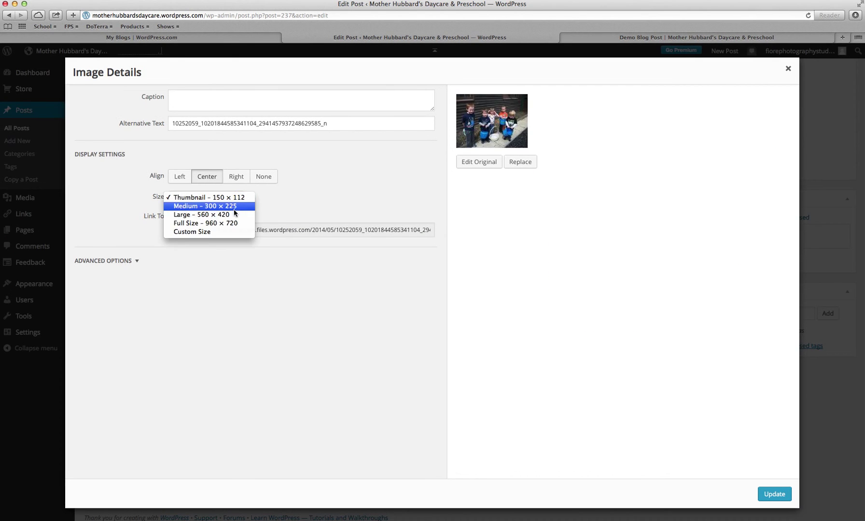
pyautogui.click(331, 246)
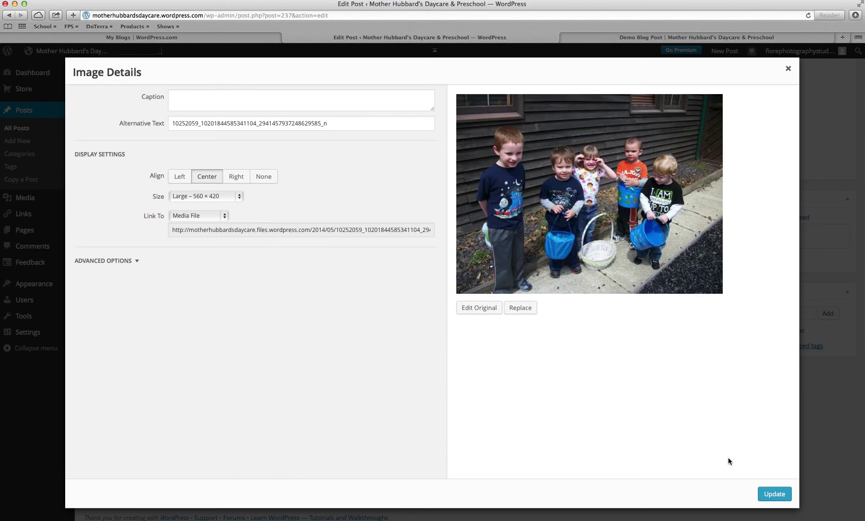
pyautogui.click(774, 494)
# Set the fifth photo, the girl in the pink skirt by the fence, to center alignment and Large – 560 × 420 size
pyautogui.scroll(-5, 350, 260)
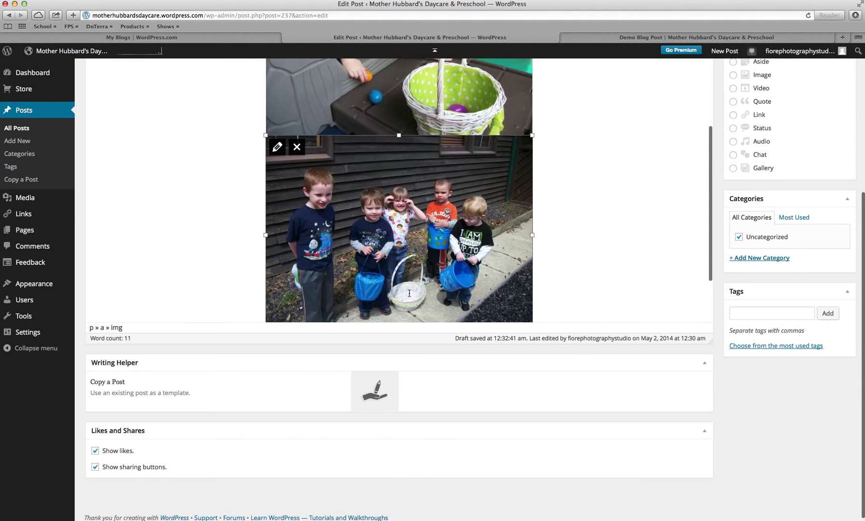
pyautogui.click(350, 260)
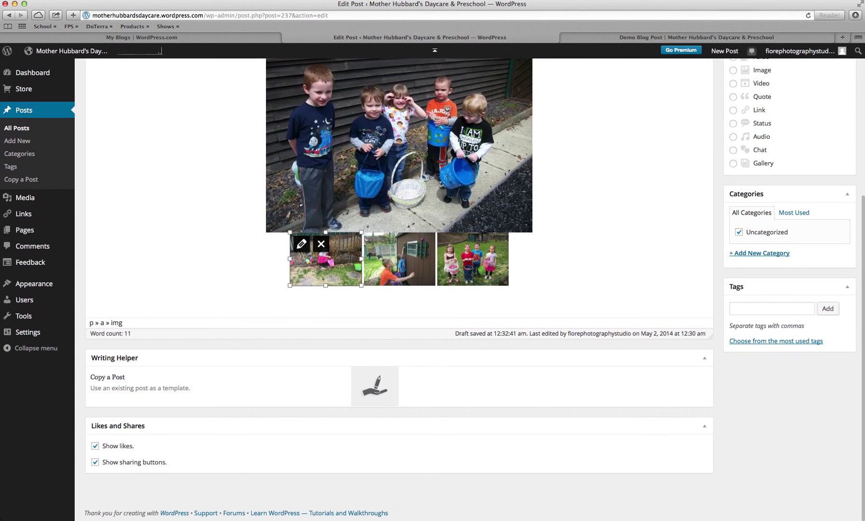
pyautogui.click(301, 243)
pyautogui.click(213, 178)
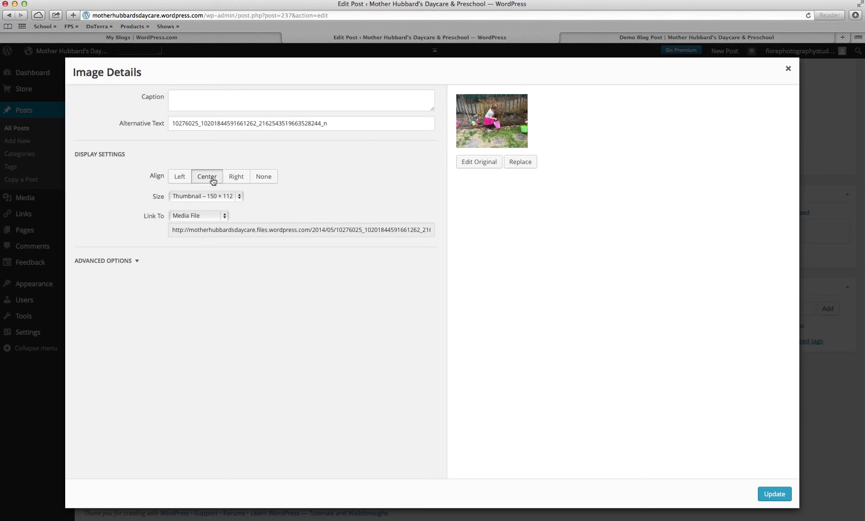
pyautogui.click(211, 196)
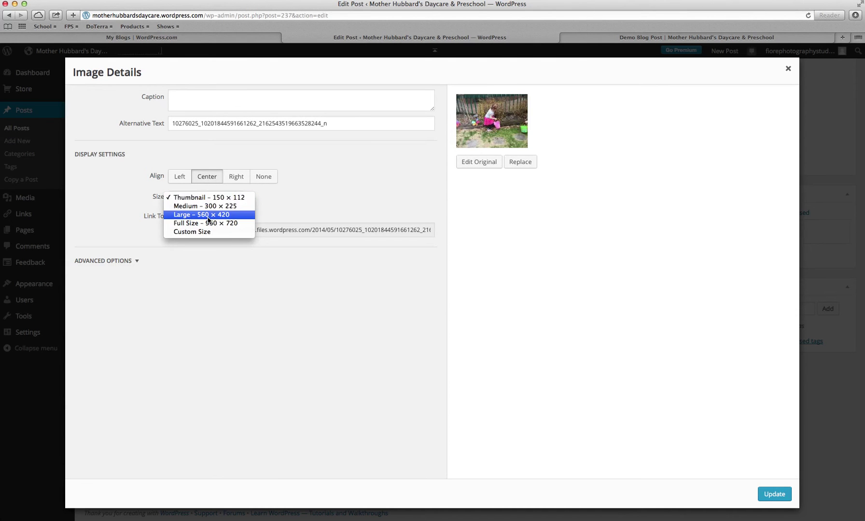
pyautogui.click(209, 215)
pyautogui.click(774, 494)
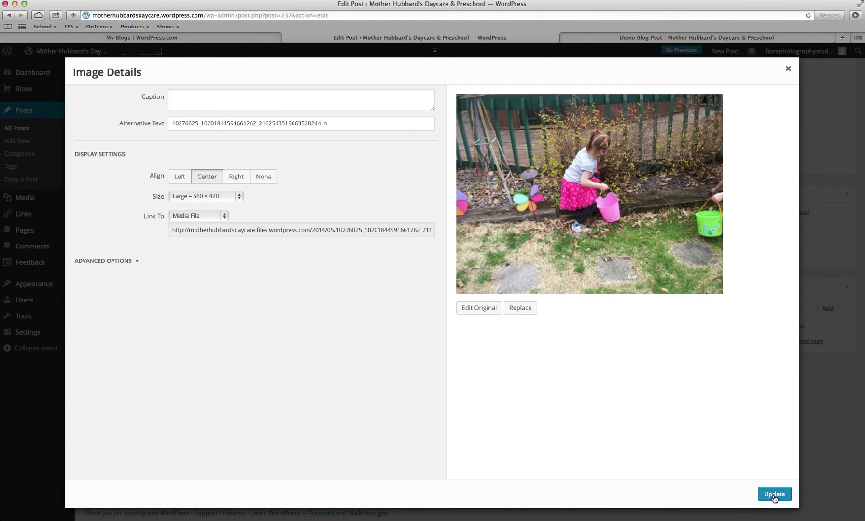
# Set the sixth photo, the two boys at the brown shed, to center alignment and Large – 560 × 420 size
pyautogui.scroll(-5, 553, 241)
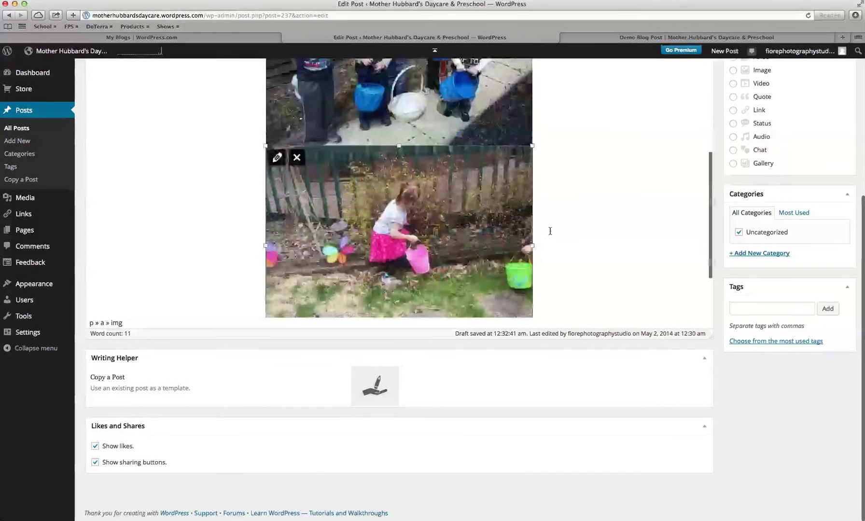
pyautogui.click(345, 261)
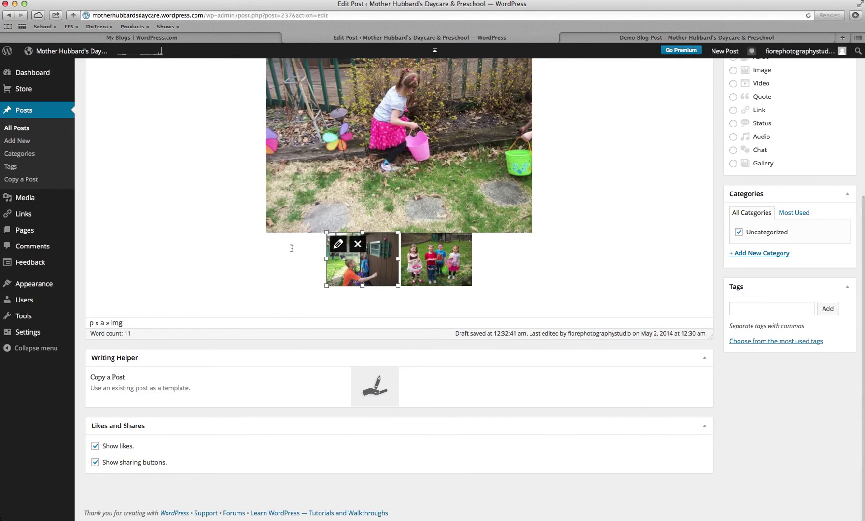
pyautogui.click(338, 244)
pyautogui.click(213, 179)
pyautogui.click(213, 196)
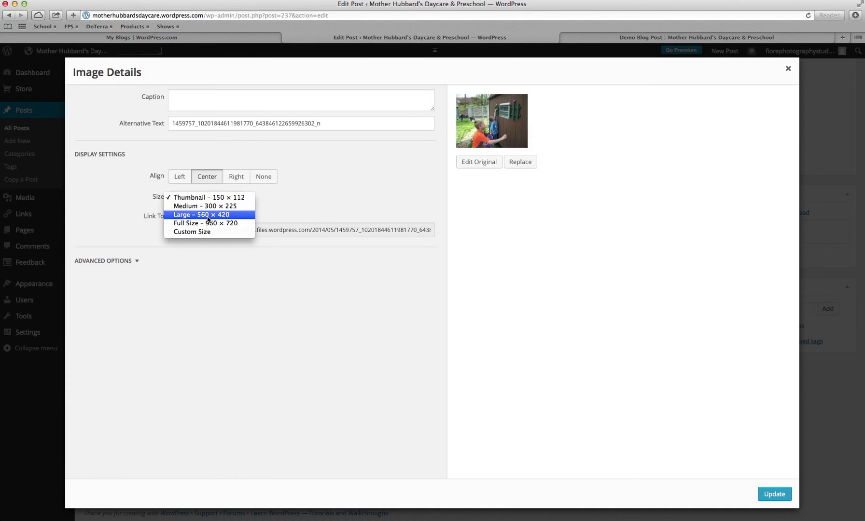
pyautogui.click(205, 214)
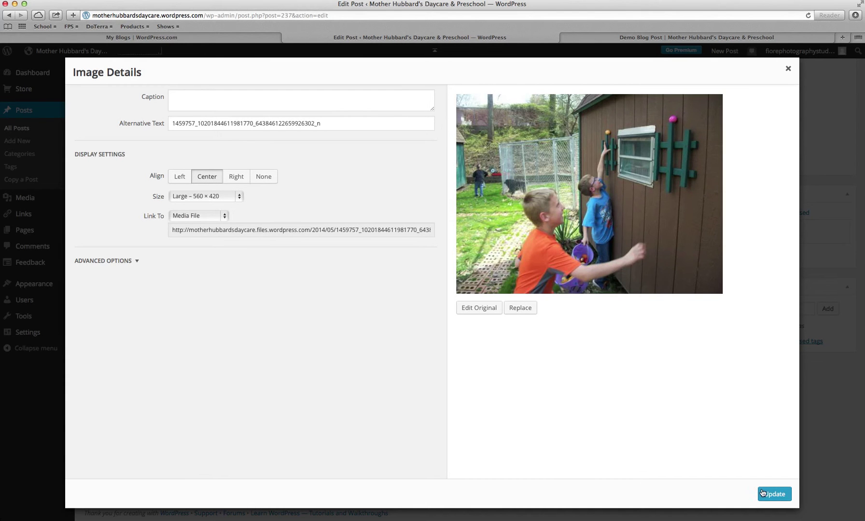
pyautogui.click(774, 494)
# Set the seventh photo, the four children holding baskets on the grass, to center alignment and Large – 560 × 420 size
pyautogui.scroll(-5, 413, 260)
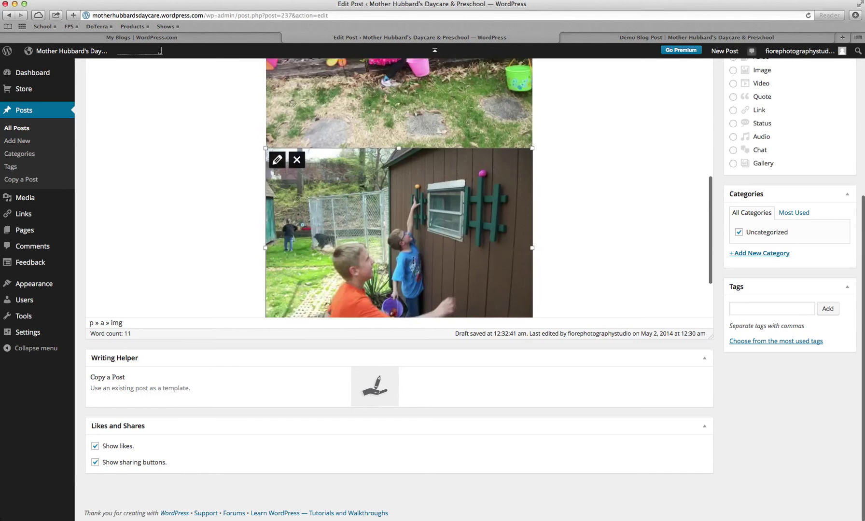
pyautogui.click(376, 247)
pyautogui.click(376, 245)
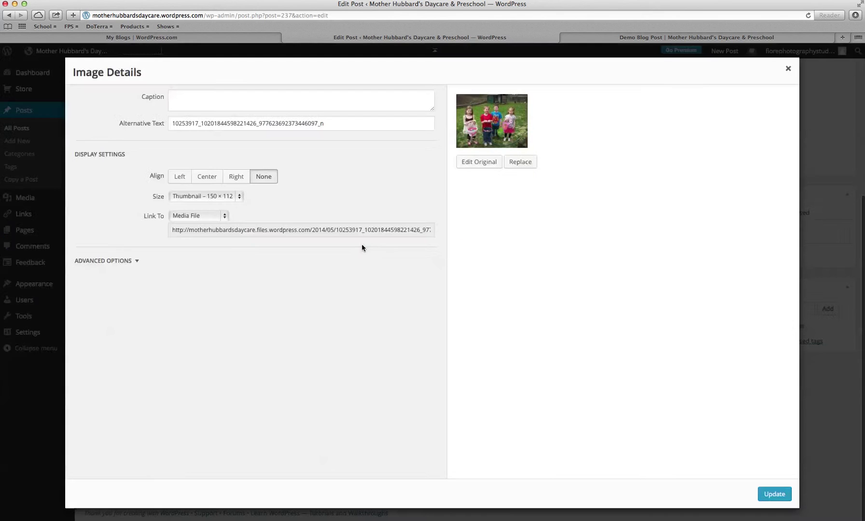
pyautogui.click(216, 183)
pyautogui.click(212, 196)
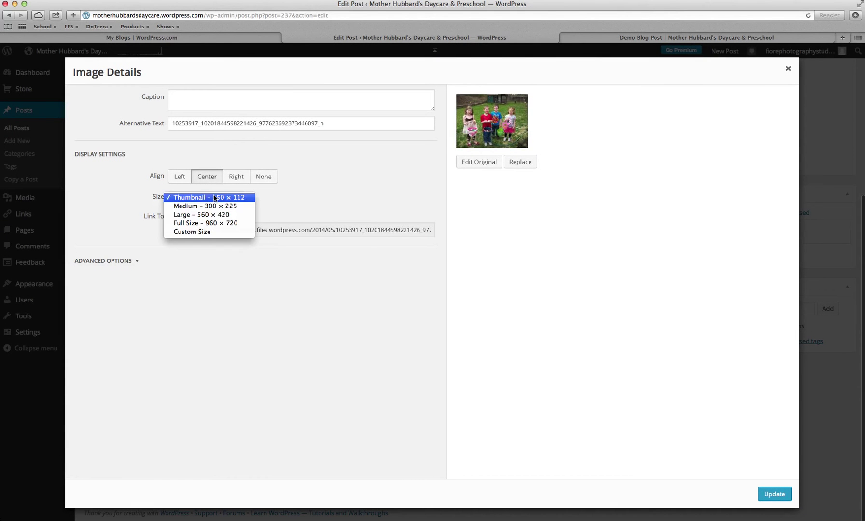
pyautogui.click(214, 214)
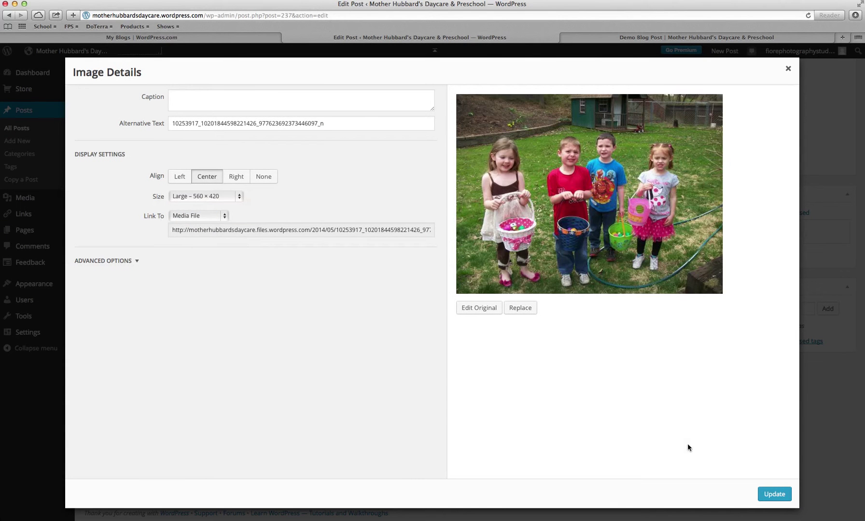
pyautogui.click(774, 494)
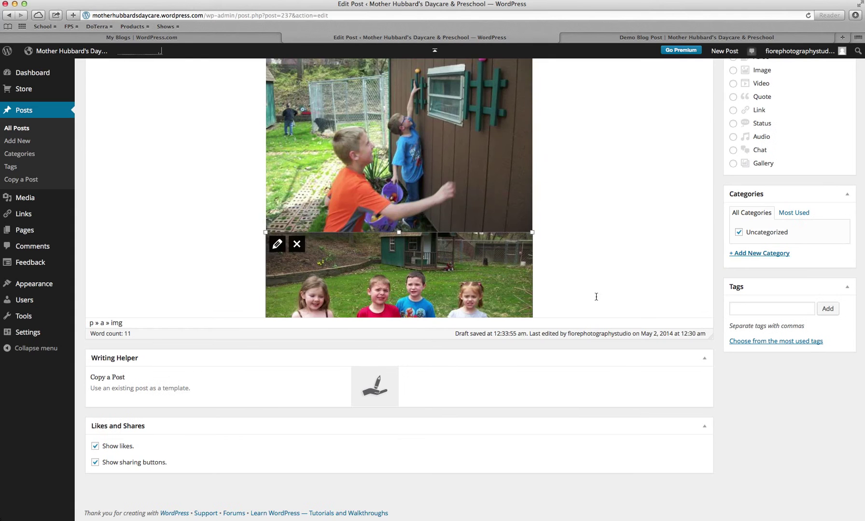
# Go back to the start of the post and add a line break between the first and second photos
pyautogui.scroll(-10, 596, 297)
pyautogui.scroll(15, 596, 297)
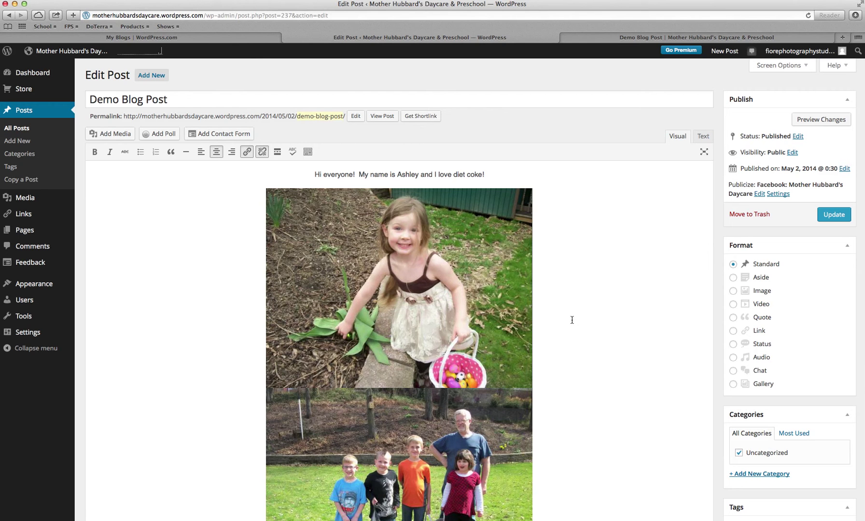
pyautogui.click(551, 334)
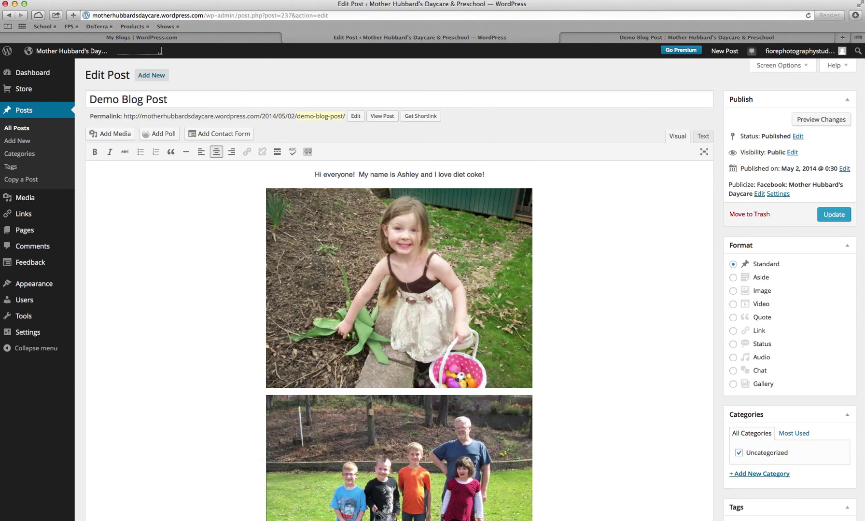
# Add a line break between each pair of remaining photos, from the second photo down to the last one
pyautogui.scroll(-5, 537, 408)
pyautogui.scroll(-8, 541, 408)
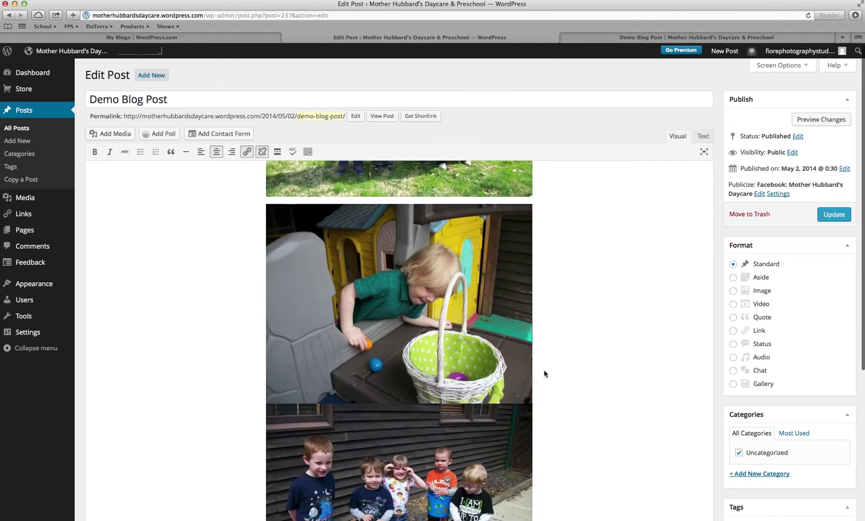
pyautogui.scroll(-5, 542, 402)
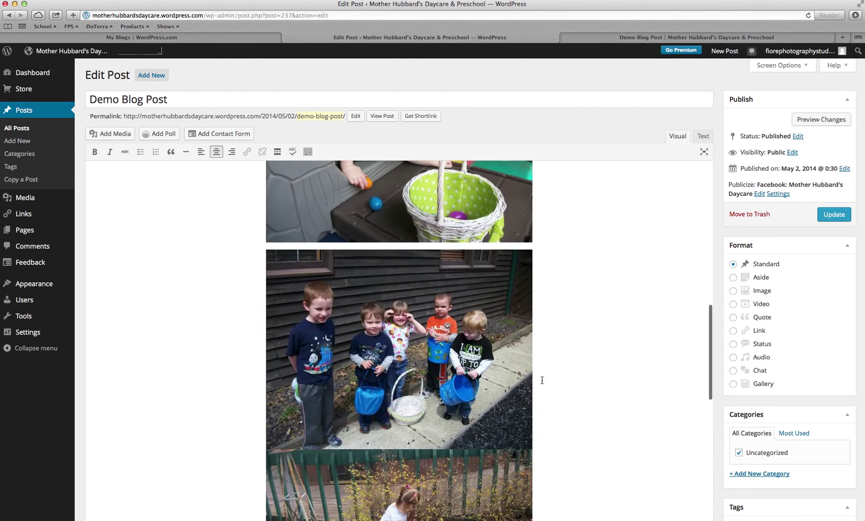
pyautogui.scroll(-9, 542, 381)
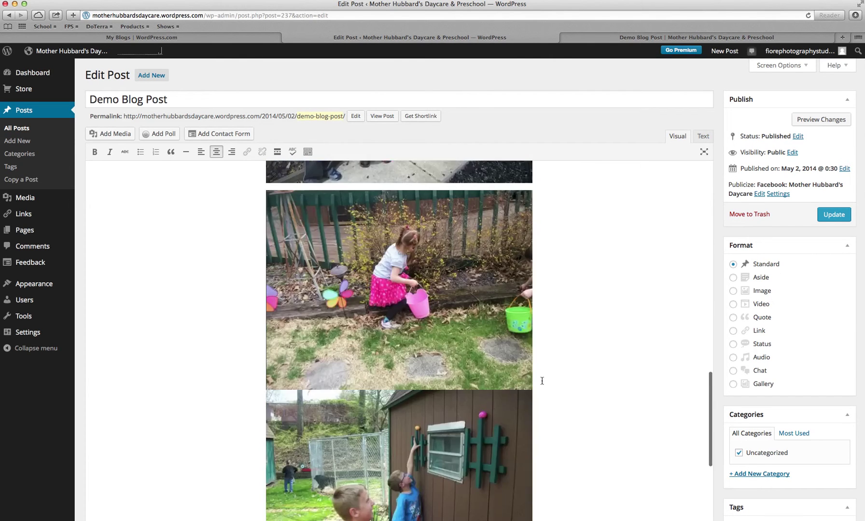
pyautogui.scroll(-7, 542, 381)
pyautogui.scroll(-6, 539, 253)
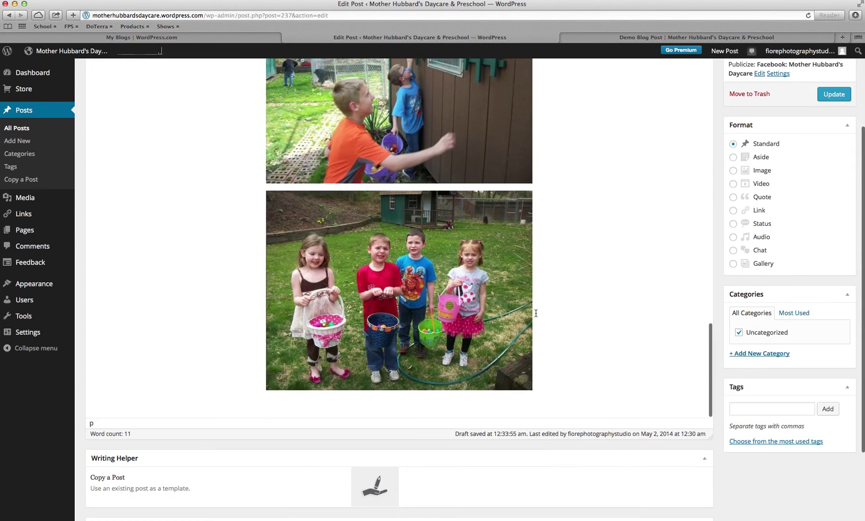
pyautogui.scroll(15, 536, 313)
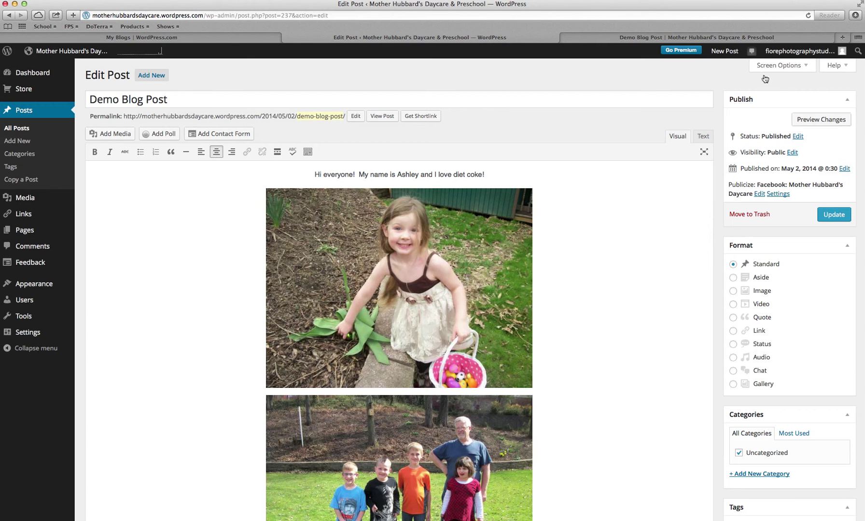
# Check the spacing and size of the photos throughout the post on the preview page
pyautogui.click(725, 41)
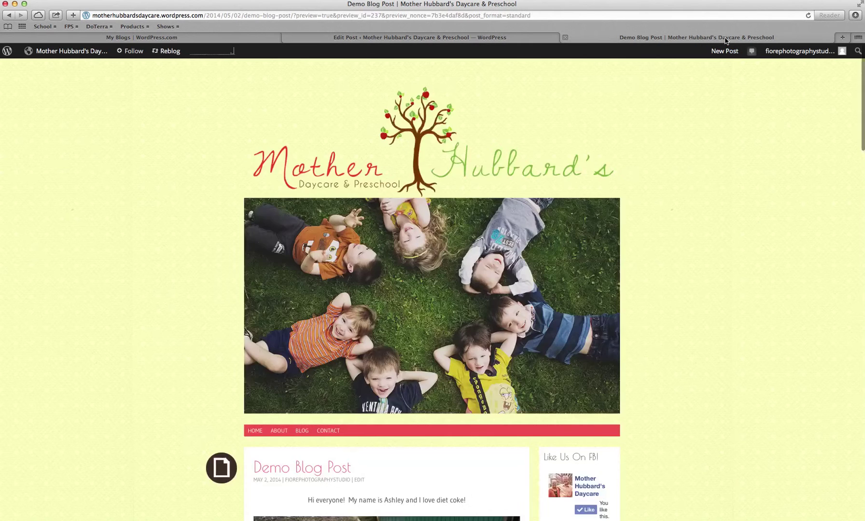
pyautogui.scroll(-5, 689, 243)
pyautogui.scroll(-4, 689, 245)
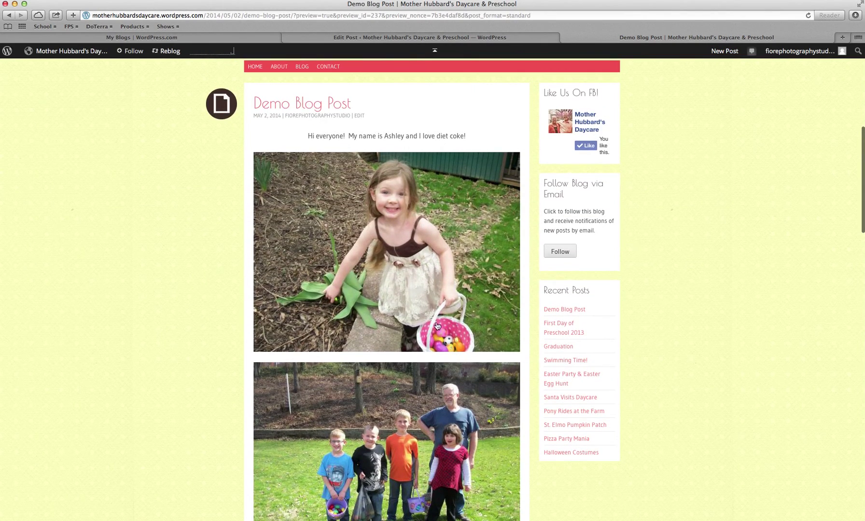
pyautogui.scroll(-8, 226, 356)
pyautogui.scroll(-14, 226, 360)
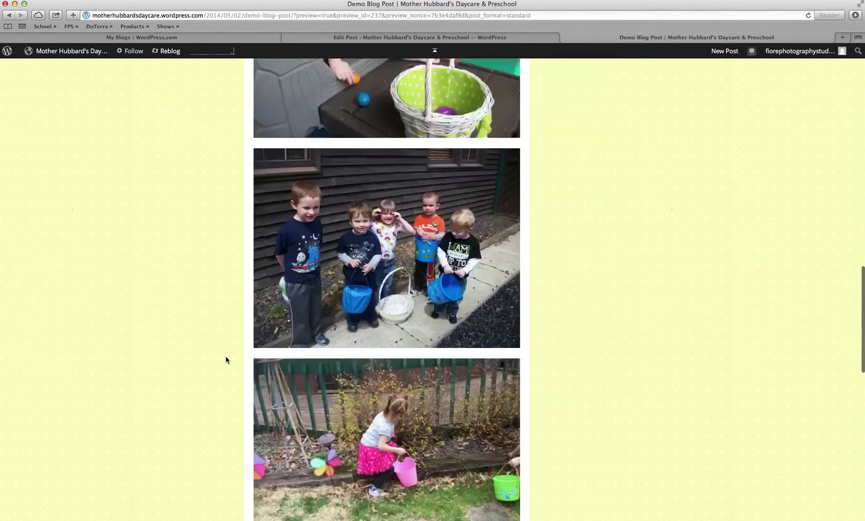
pyautogui.scroll(13, 226, 357)
pyautogui.scroll(14, 226, 360)
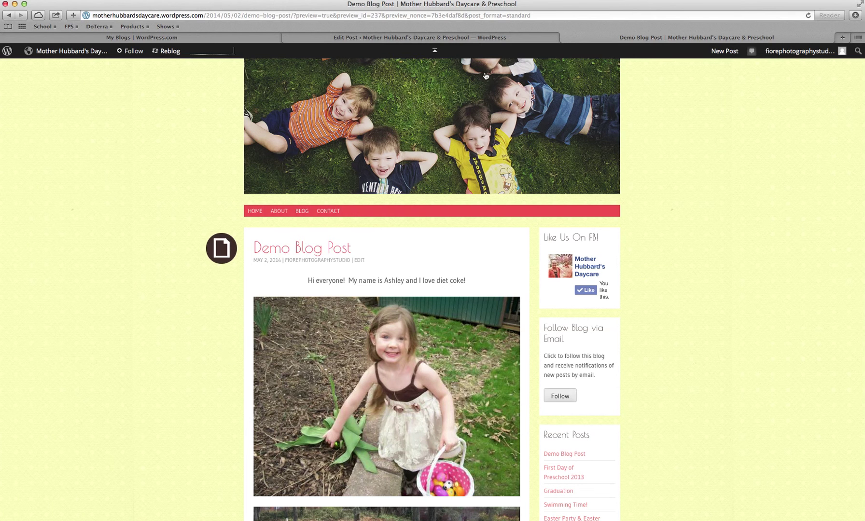
# Return to the post editor and remove all seven photos, keeping only the introductory text
pyautogui.click(448, 38)
pyautogui.click(383, 277)
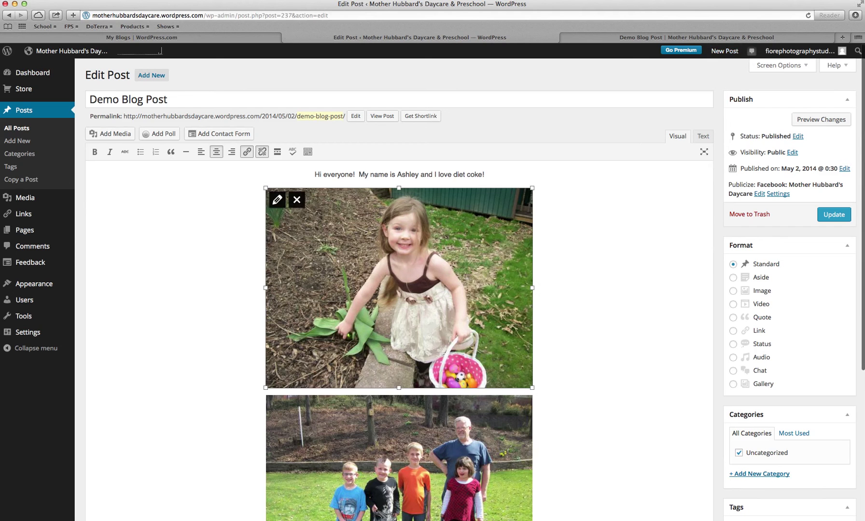
pyautogui.click(296, 201)
pyautogui.click(320, 266)
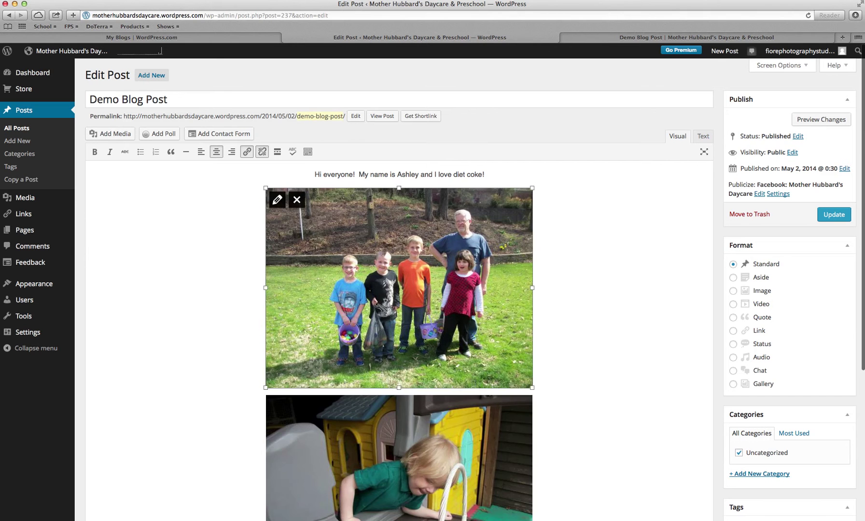
pyautogui.click(297, 200)
pyautogui.click(315, 232)
pyautogui.click(297, 200)
pyautogui.click(311, 264)
pyautogui.click(297, 199)
pyautogui.click(311, 240)
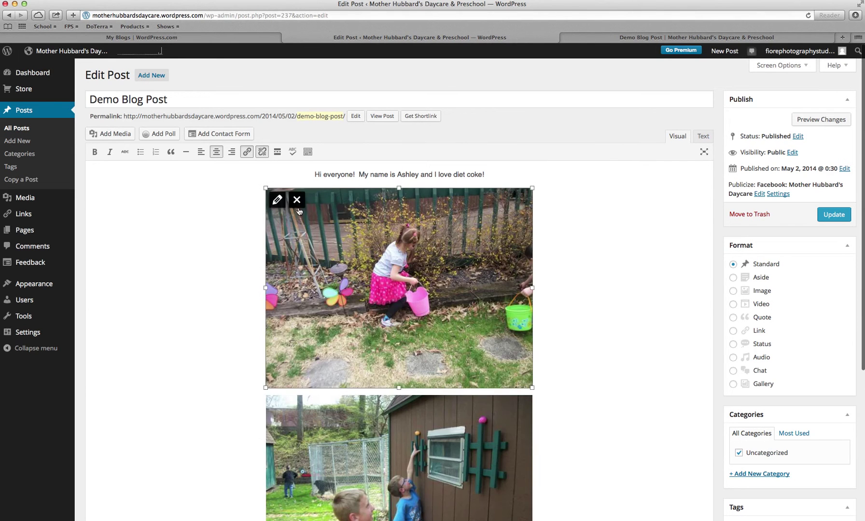
pyautogui.click(296, 200)
pyautogui.click(308, 240)
pyautogui.click(297, 200)
pyautogui.click(311, 252)
pyautogui.click(297, 200)
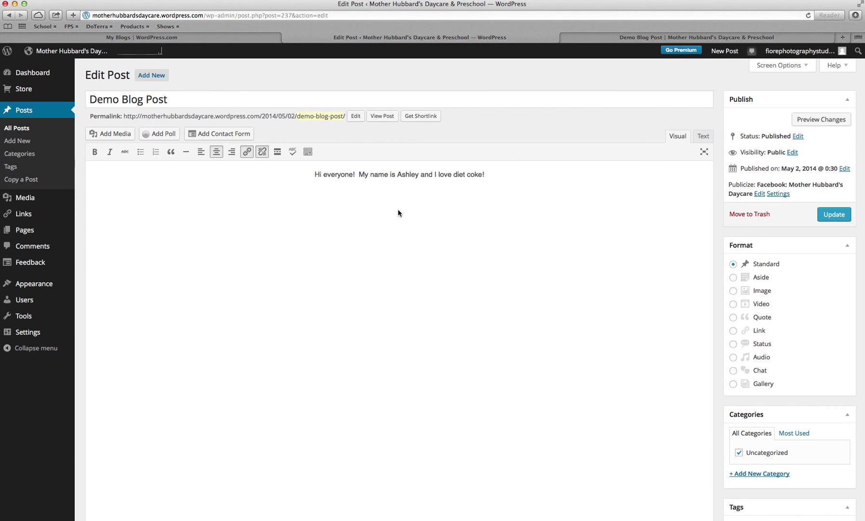
# Select eight photos in the media library for the post: the children at the white table and the seven egg-hunt pictures
pyautogui.click(124, 137)
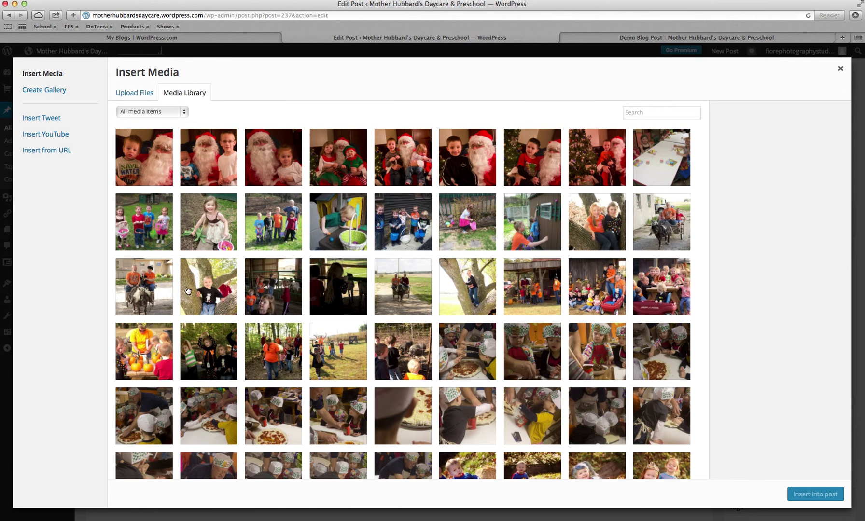
pyautogui.scroll(-1, 296, 356)
pyautogui.scroll(3, 382, 290)
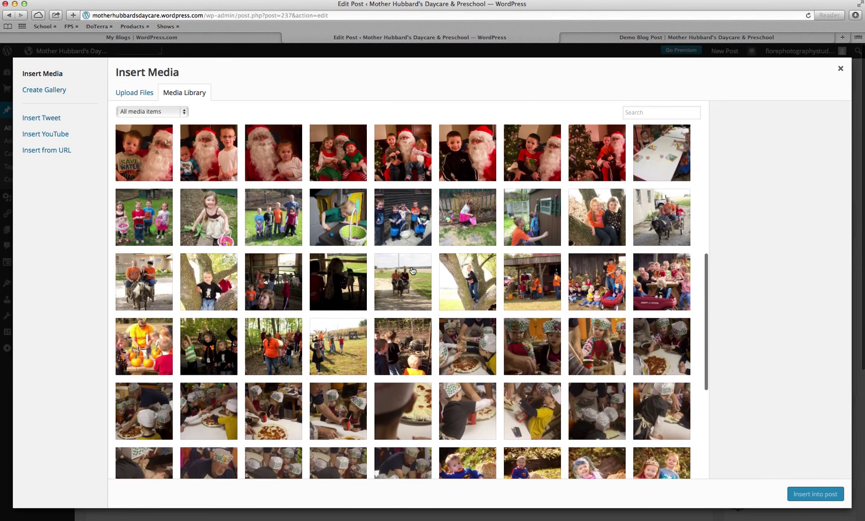
pyautogui.click(657, 192)
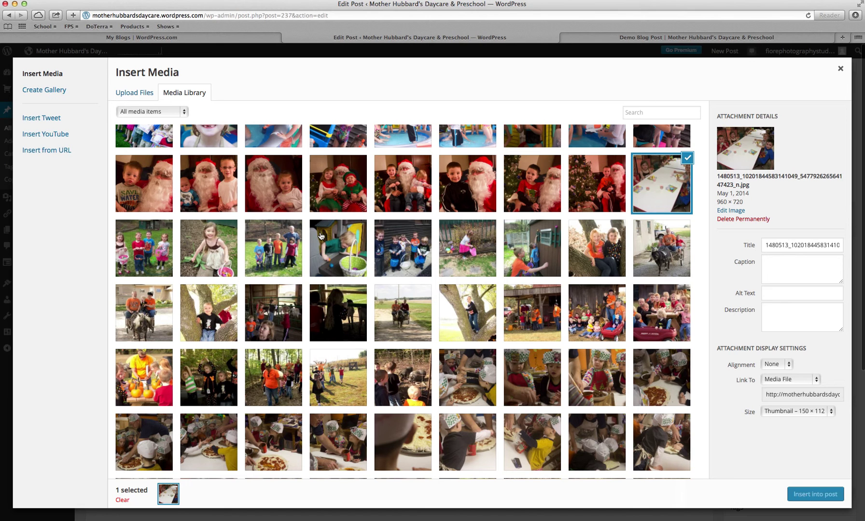
pyautogui.click(138, 256)
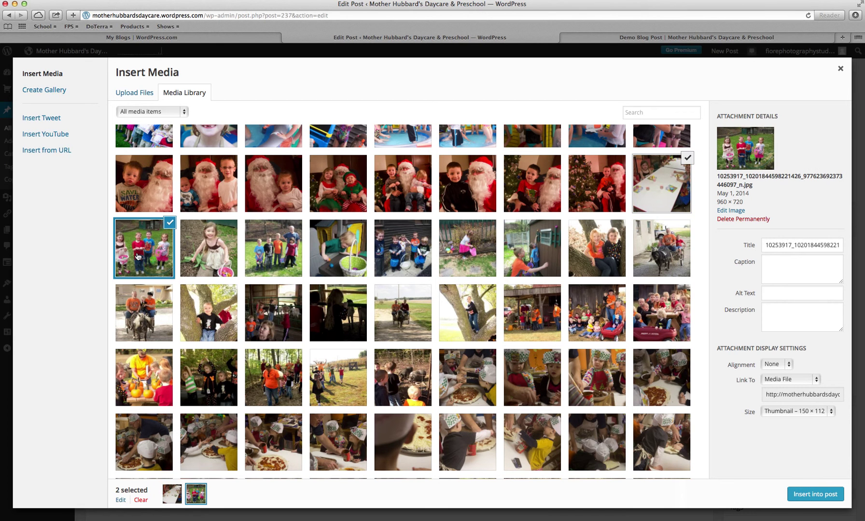
pyautogui.click(223, 249)
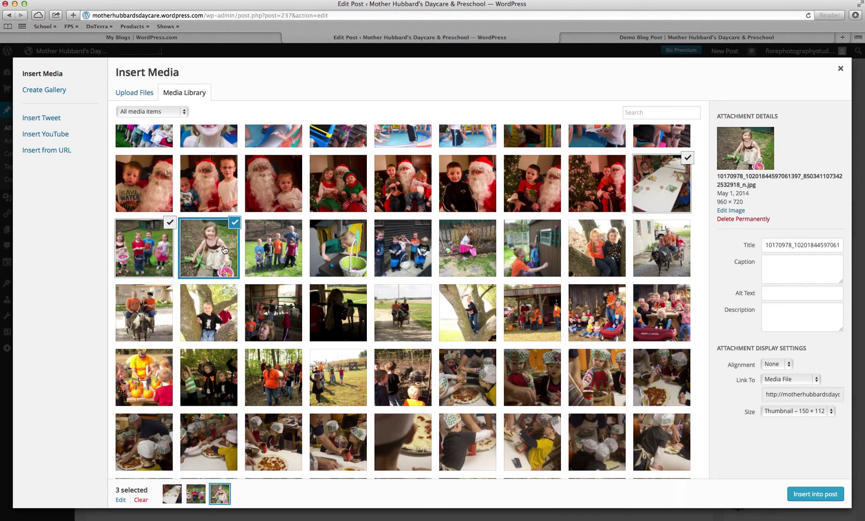
pyautogui.click(296, 262)
pyautogui.click(327, 262)
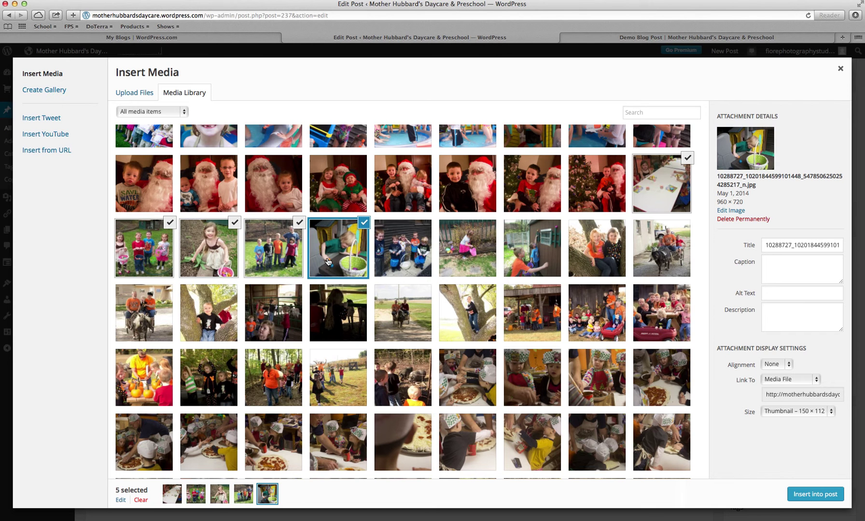
pyautogui.click(397, 259)
pyautogui.click(472, 257)
pyautogui.click(545, 259)
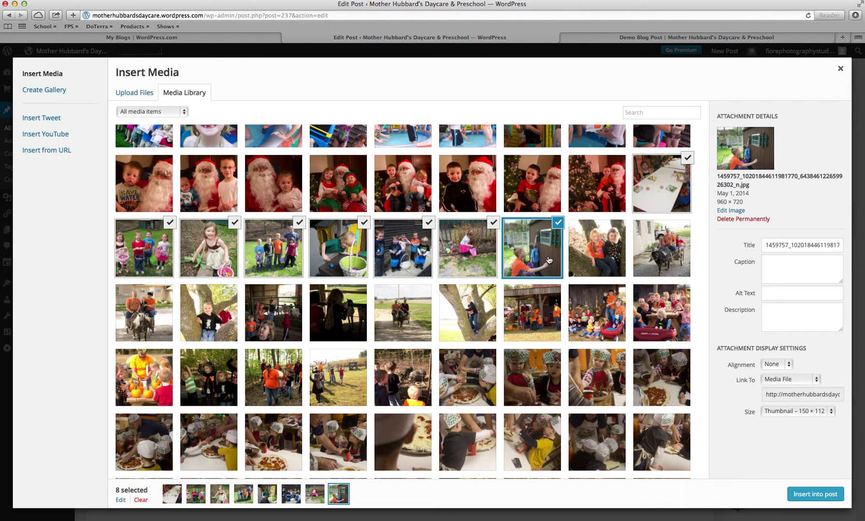
# Create a new gallery from the selected photos with 4 columns and insert it into the post
pyautogui.click(35, 90)
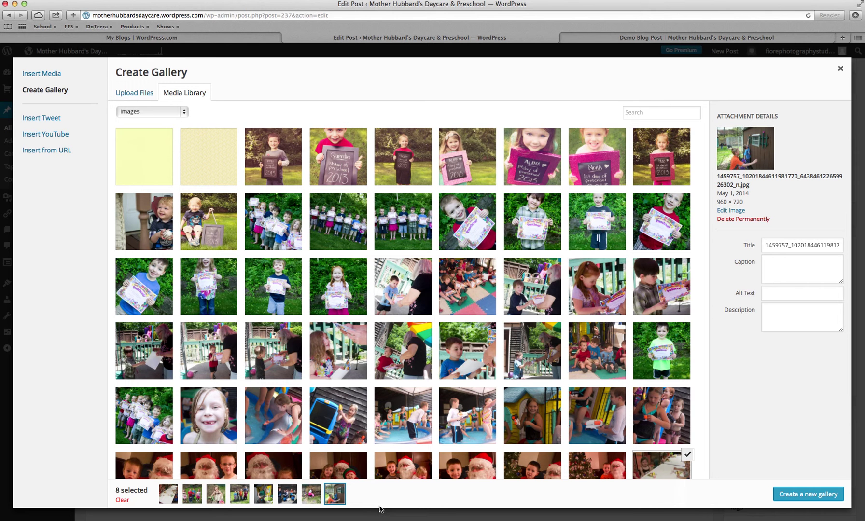
pyautogui.click(792, 494)
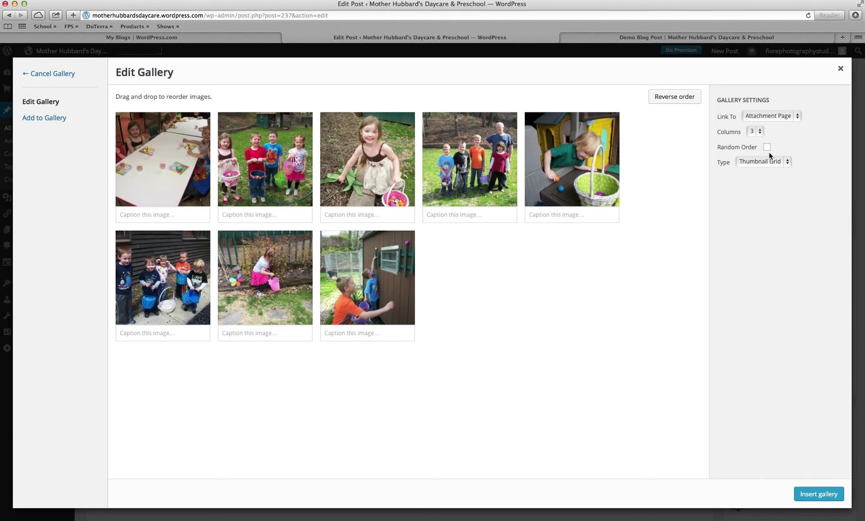
pyautogui.click(759, 132)
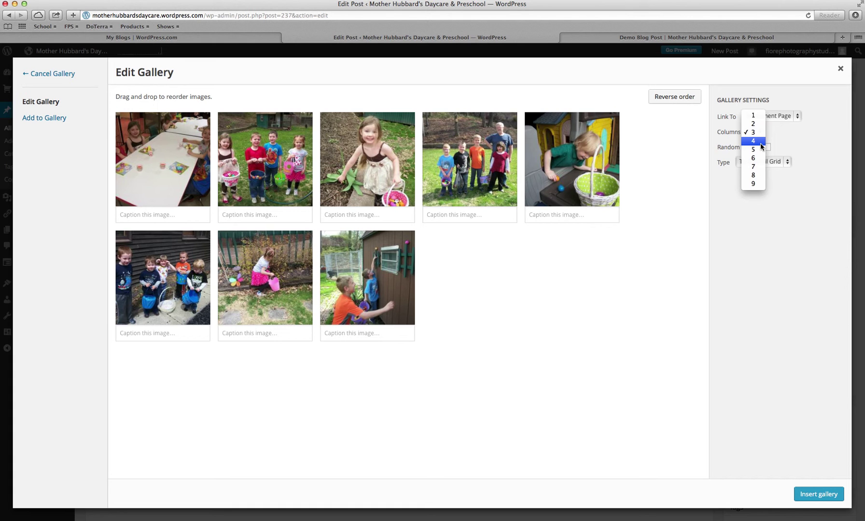
pyautogui.click(761, 143)
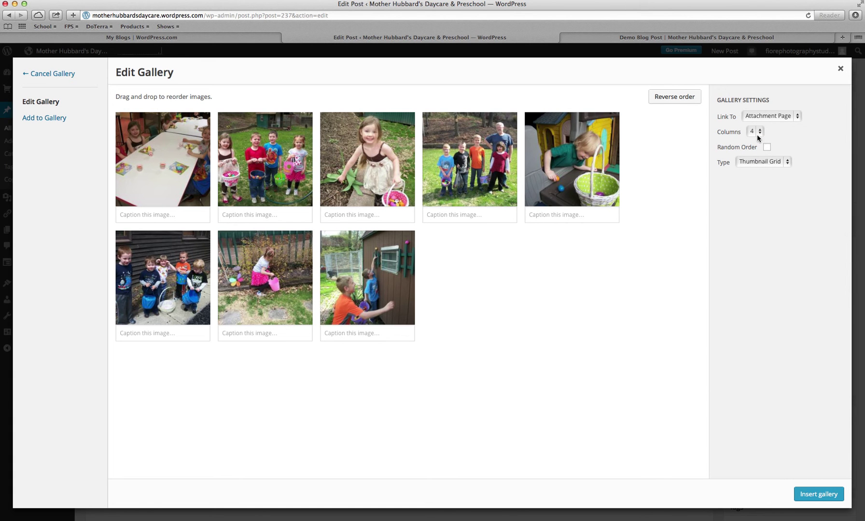
pyautogui.click(827, 493)
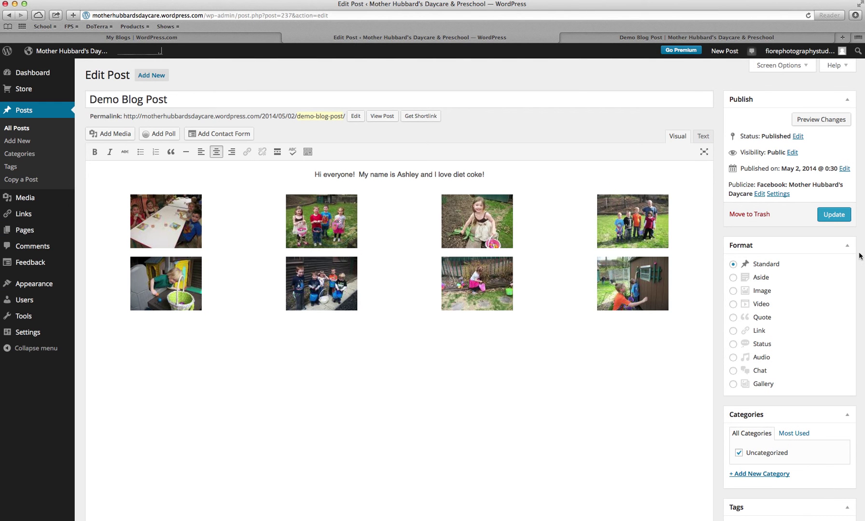
# Preview the post with the gallery, browse the first photos in the full-screen carousel, and close it
pyautogui.click(811, 119)
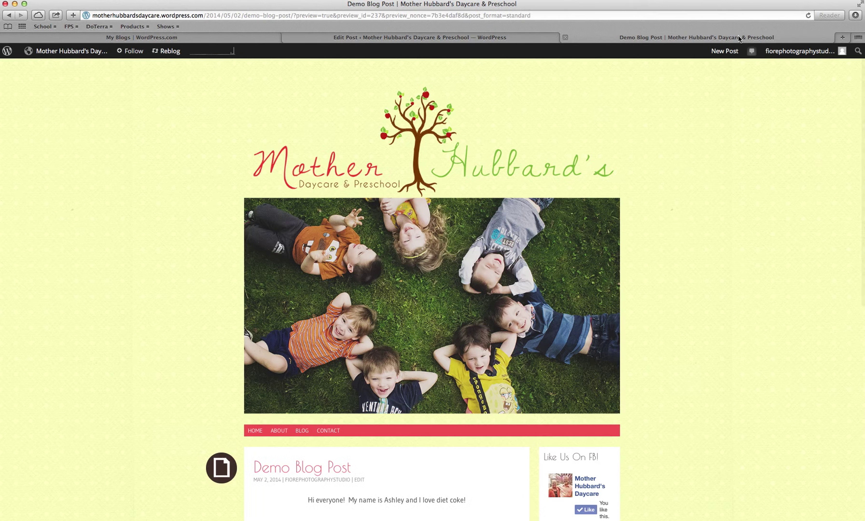
pyautogui.scroll(-5, 738, 267)
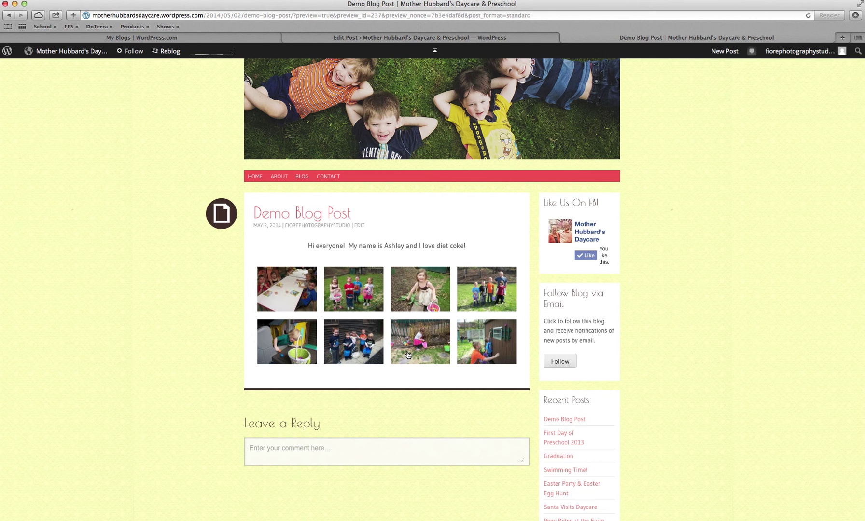
pyautogui.click(269, 310)
pyautogui.click(838, 264)
pyautogui.click(838, 263)
pyautogui.click(839, 264)
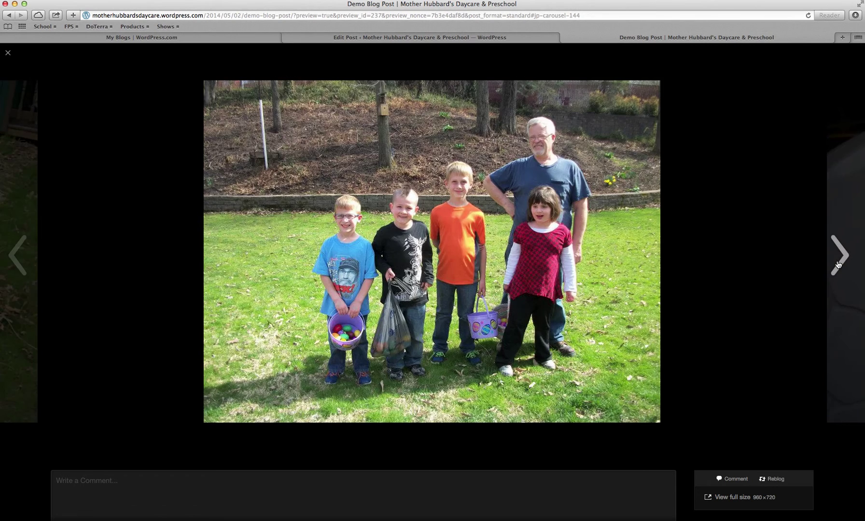
pyautogui.click(839, 263)
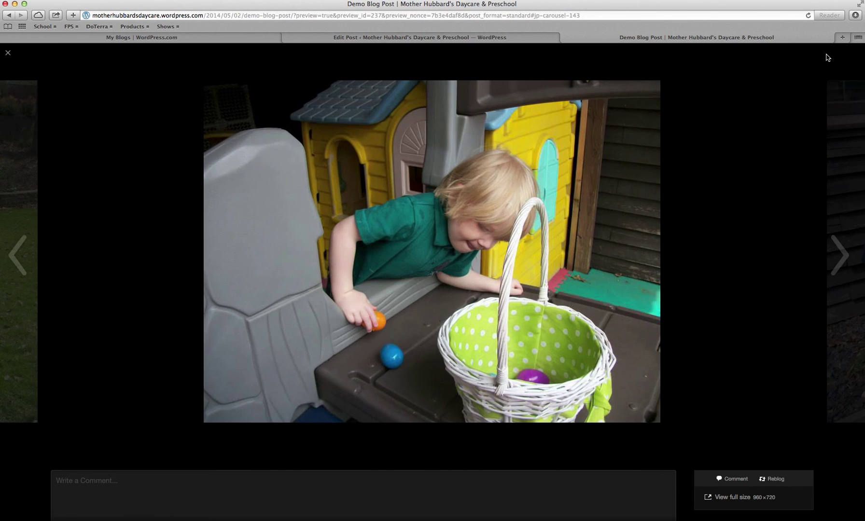
pyautogui.click(830, 57)
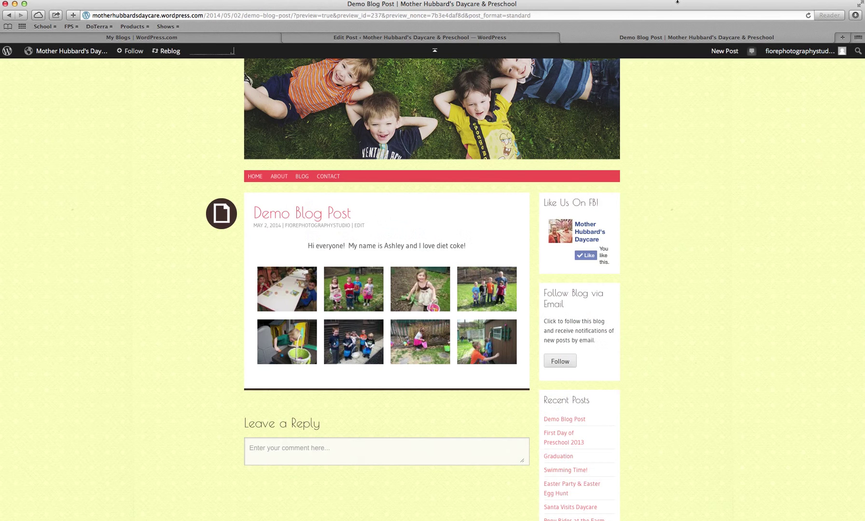
# Edit the gallery in the post, change its type to Tiled Mosaic, and update it
pyautogui.click(497, 37)
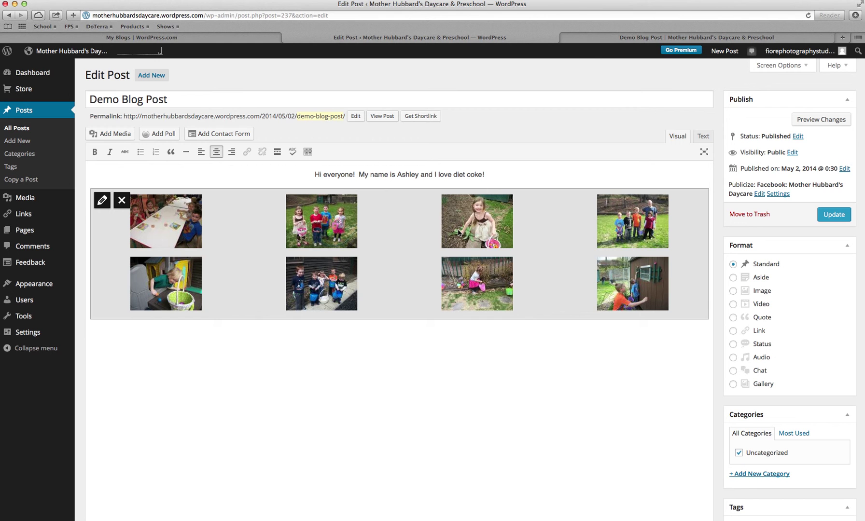
pyautogui.click(101, 204)
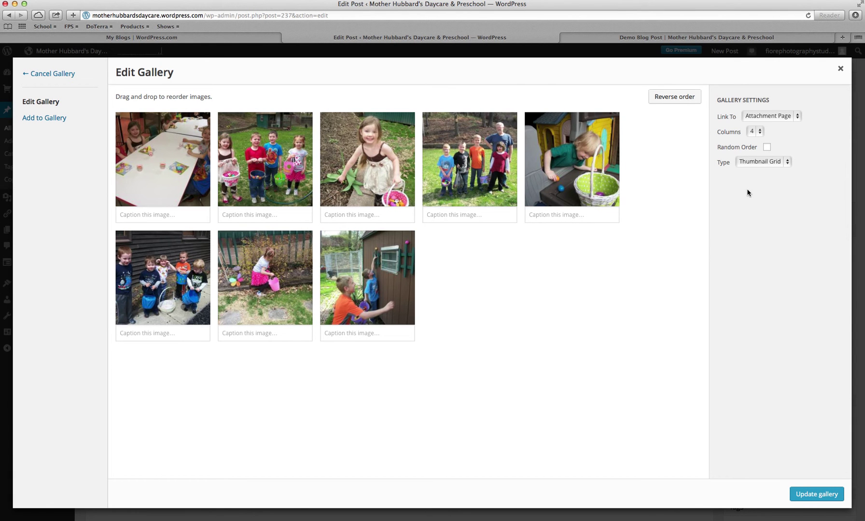
pyautogui.click(756, 164)
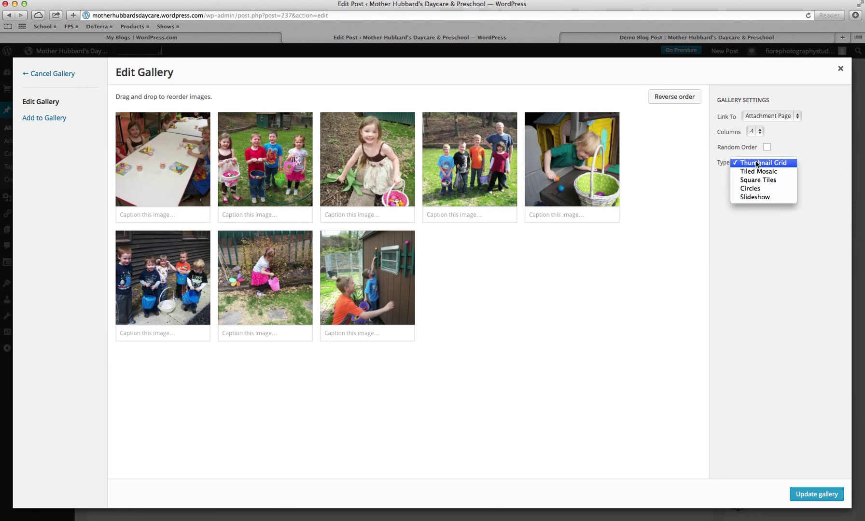
pyautogui.click(757, 171)
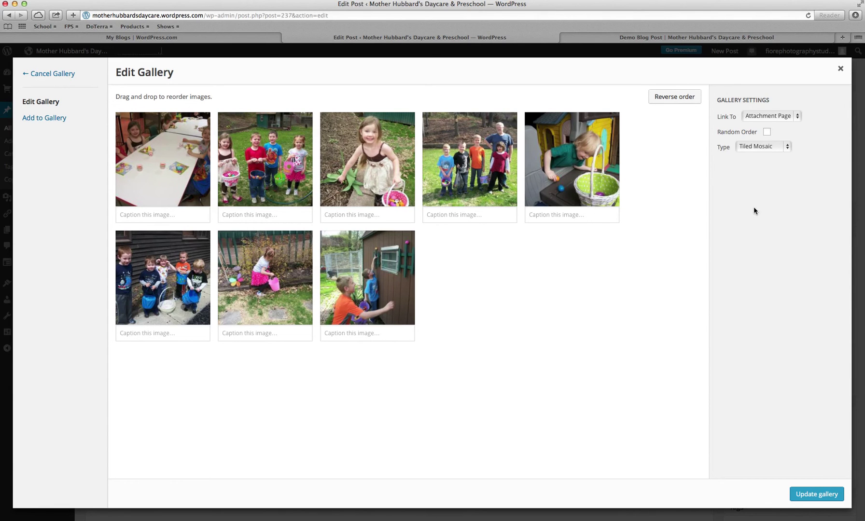
pyautogui.click(815, 494)
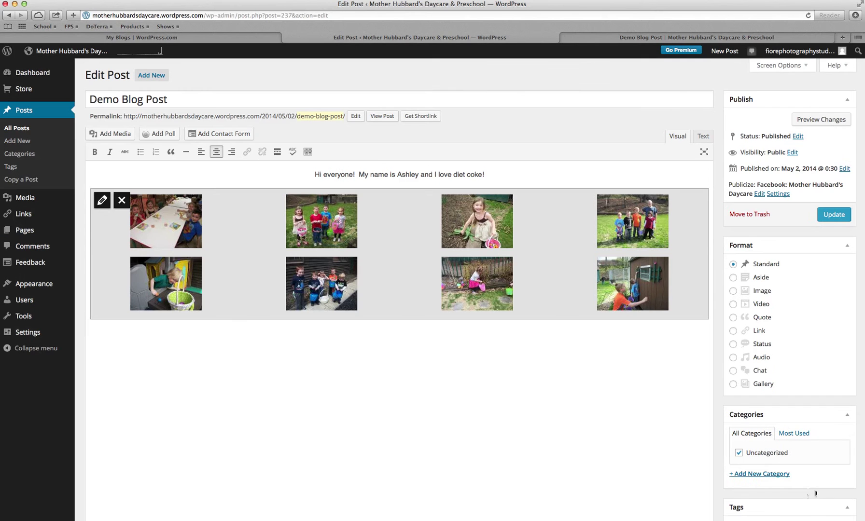
# Preview the post with its Tiled Mosaic gallery, look over the photo layout, and return to the post editor
pyautogui.click(820, 120)
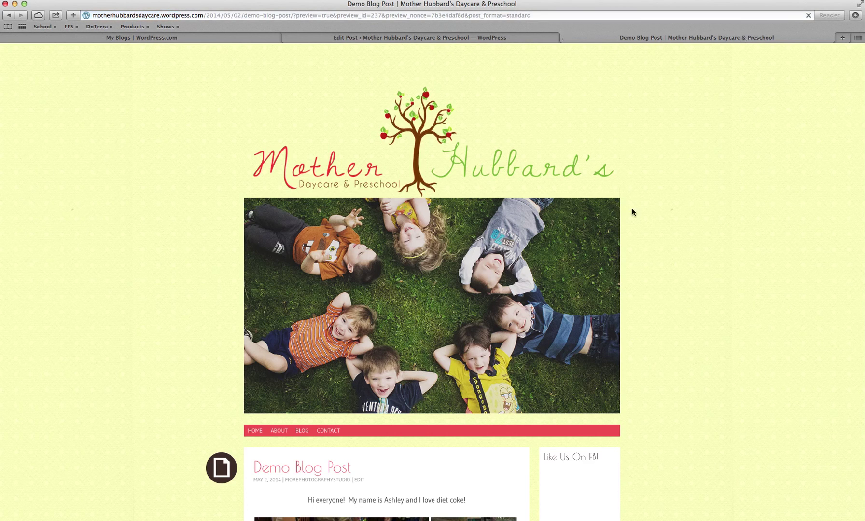
pyautogui.scroll(-8, 413, 378)
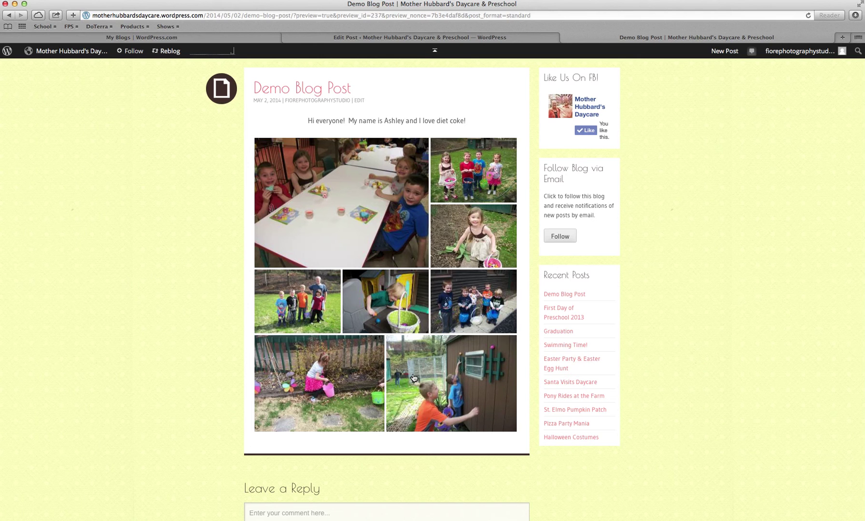
pyautogui.click(459, 39)
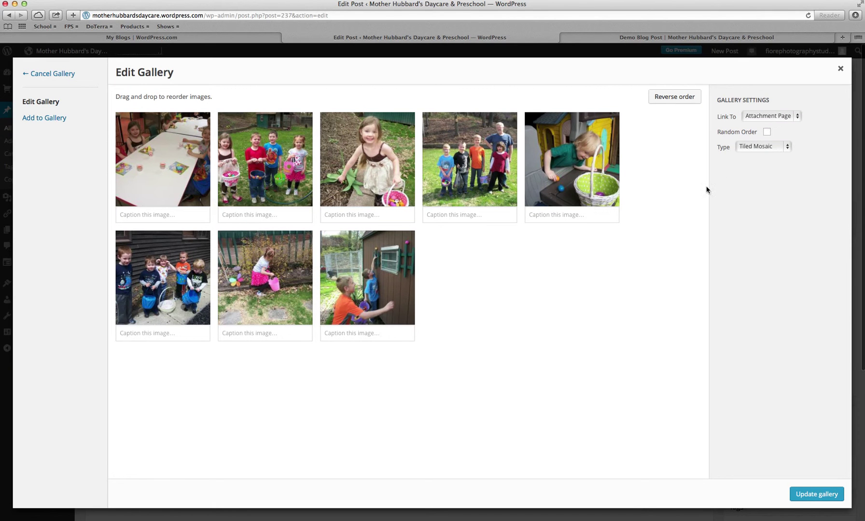
# Change the type of the post's gallery to Square Tiles and update the gallery
pyautogui.click(762, 146)
pyautogui.click(759, 159)
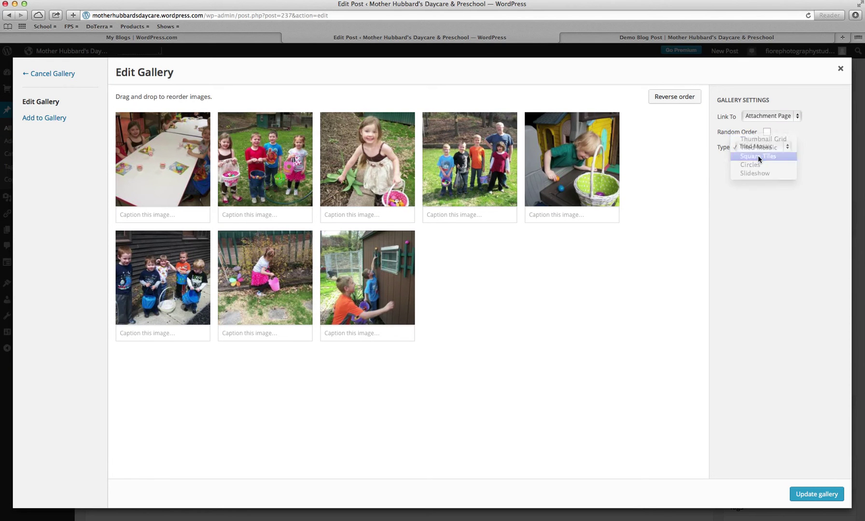
pyautogui.click(807, 495)
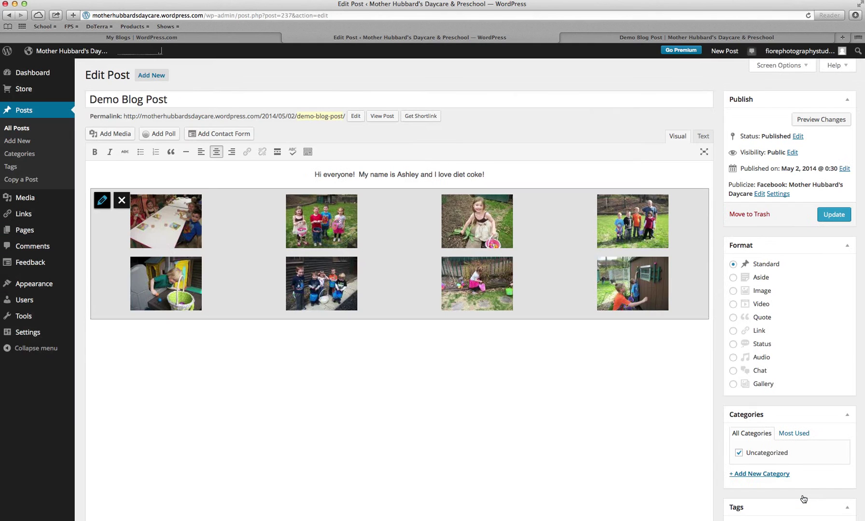
# Preview the post with the Square Tiles gallery, look over the layout, and return to the post editor
pyautogui.click(717, 42)
pyautogui.scroll(-10, 544, 313)
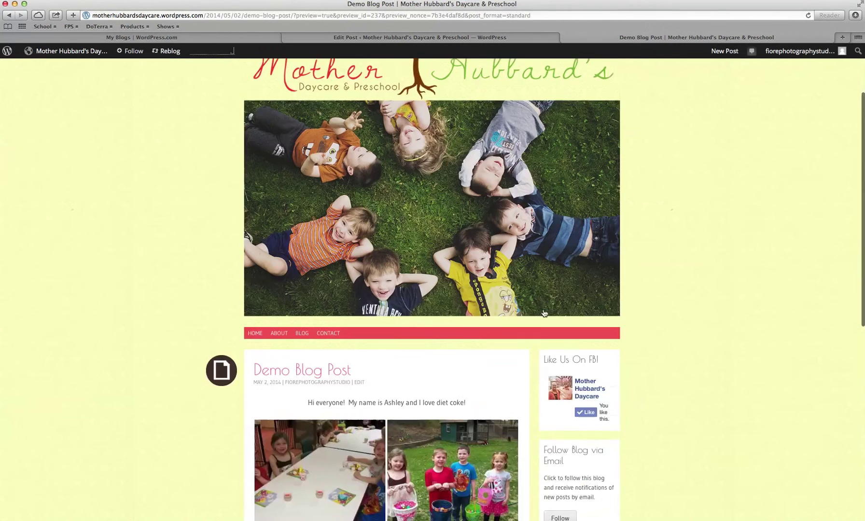
pyautogui.scroll(3, 492, 373)
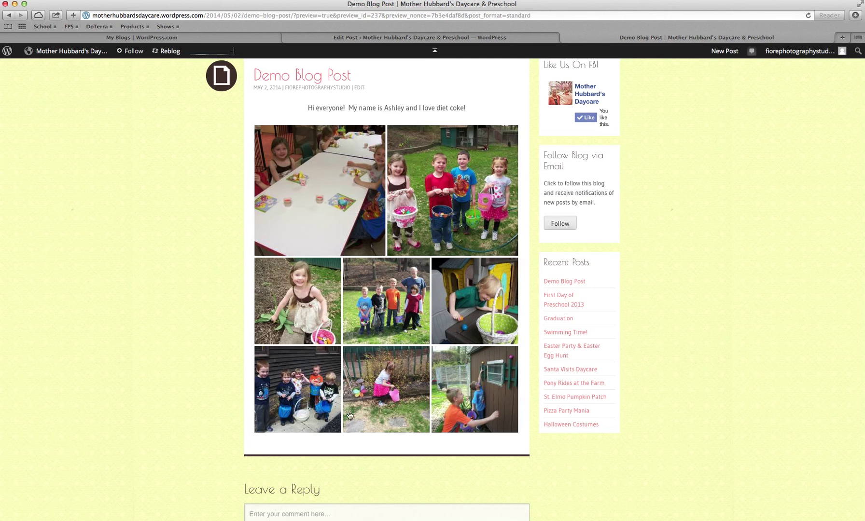
pyautogui.scroll(5, 355, 241)
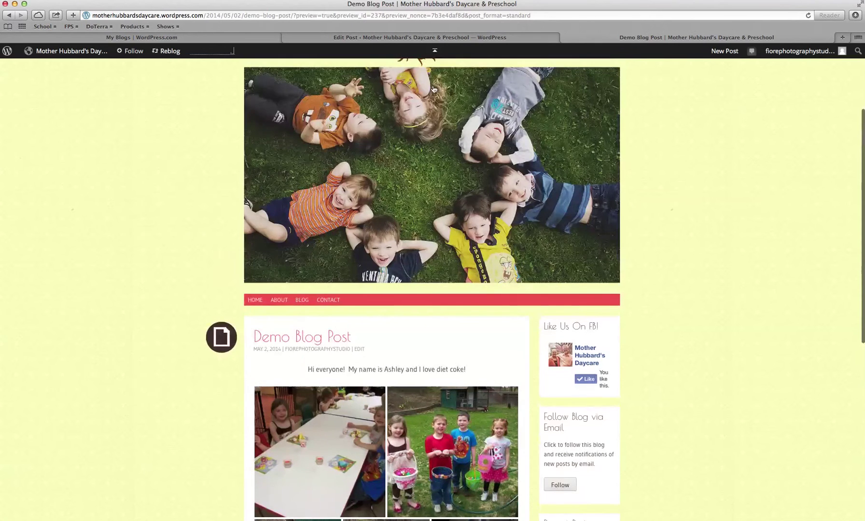
pyautogui.click(420, 37)
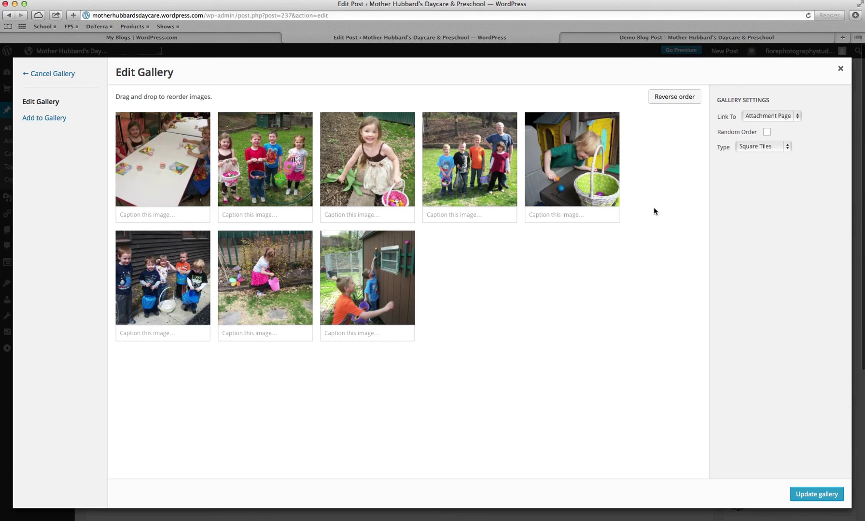
# Change the type of the post's gallery to Circles and update the gallery
pyautogui.click(747, 147)
pyautogui.click(747, 156)
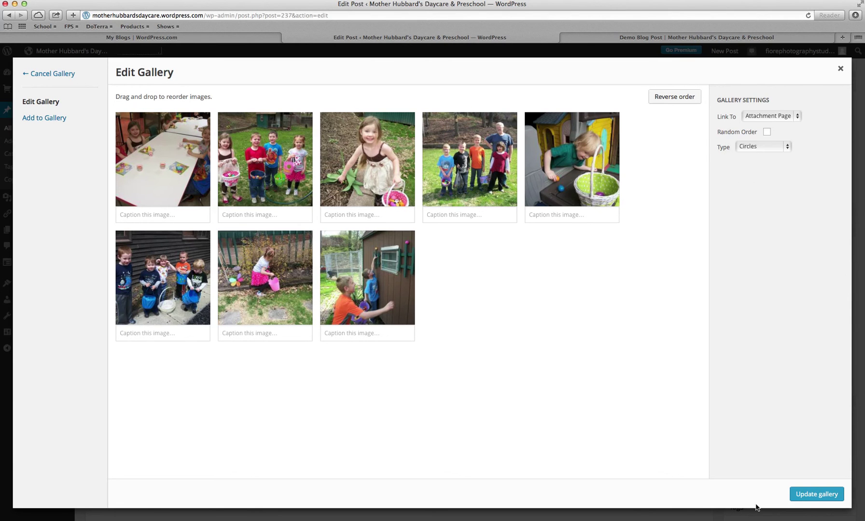
pyautogui.click(808, 495)
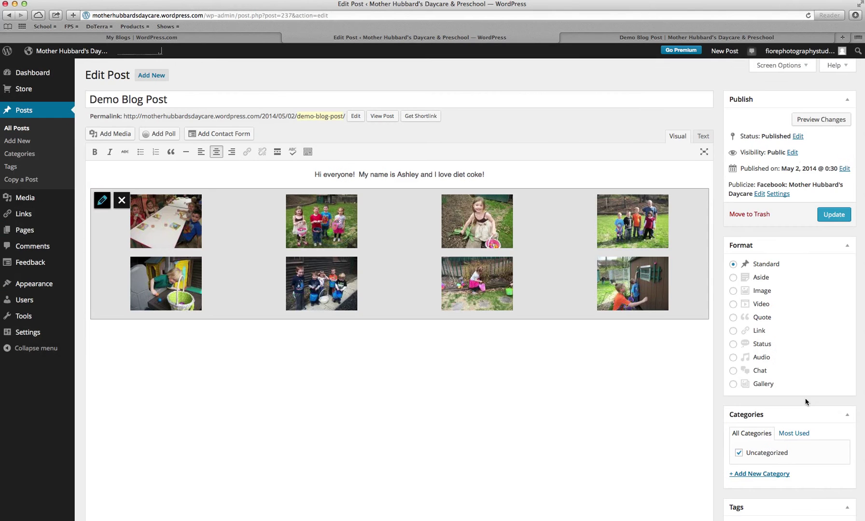
# Preview the post with the Circles gallery, requesting the preview again to refresh it, and return to the post editor
pyautogui.click(808, 123)
pyautogui.click(764, 39)
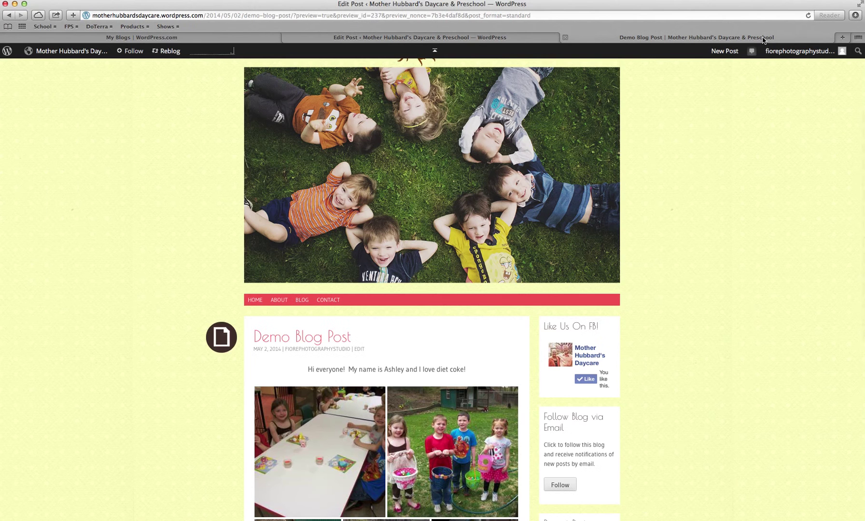
pyautogui.scroll(-5, 527, 358)
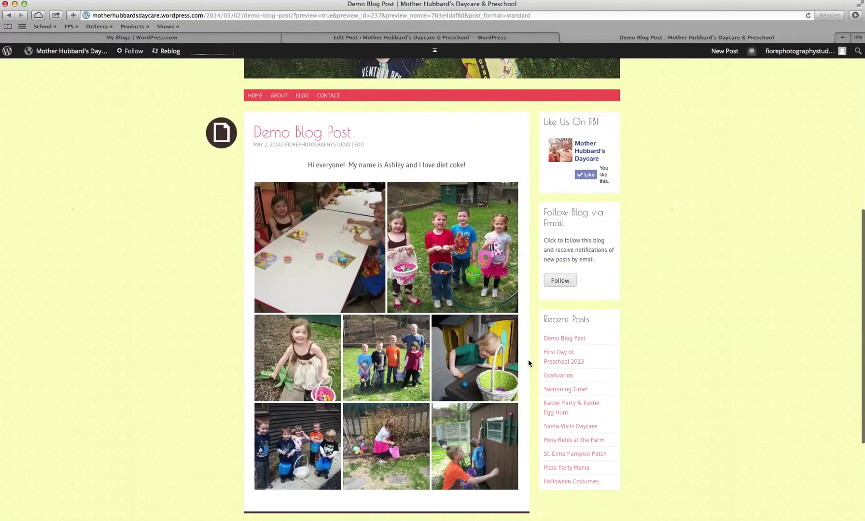
pyautogui.scroll(2, 528, 359)
pyautogui.click(510, 40)
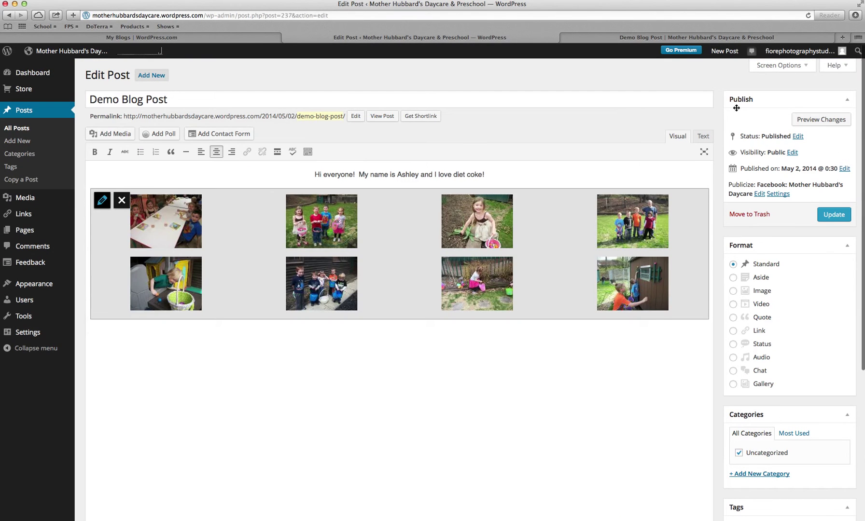
pyautogui.click(803, 121)
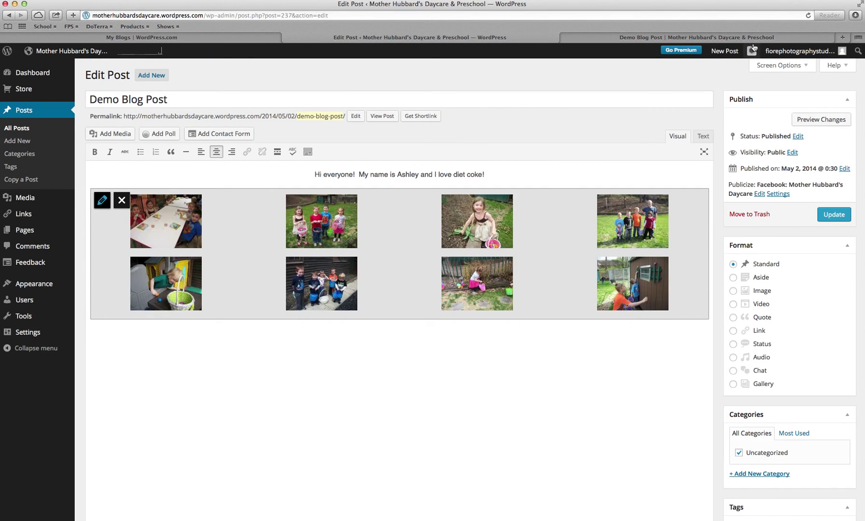
pyautogui.click(752, 39)
pyautogui.scroll(-10, 643, 247)
pyautogui.scroll(1, 643, 246)
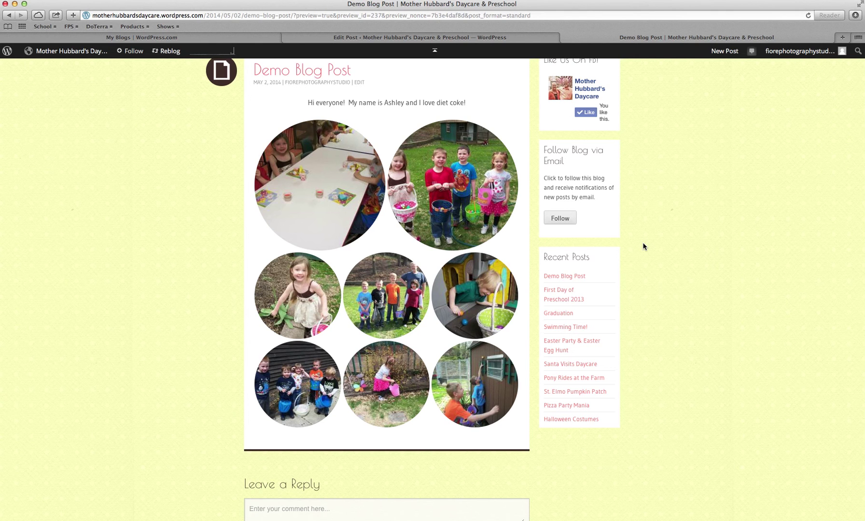
pyautogui.click(490, 37)
# Edit the gallery in the post, change its type to Slideshow, and update it
pyautogui.click(102, 200)
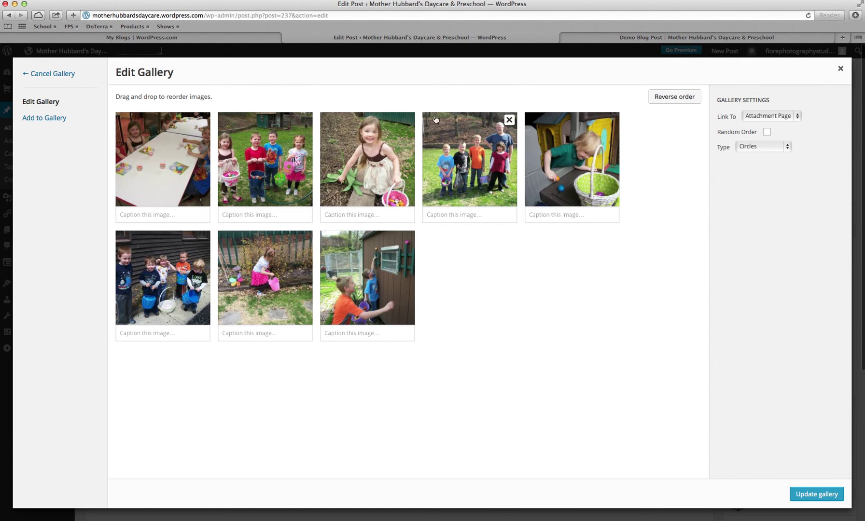
pyautogui.click(776, 146)
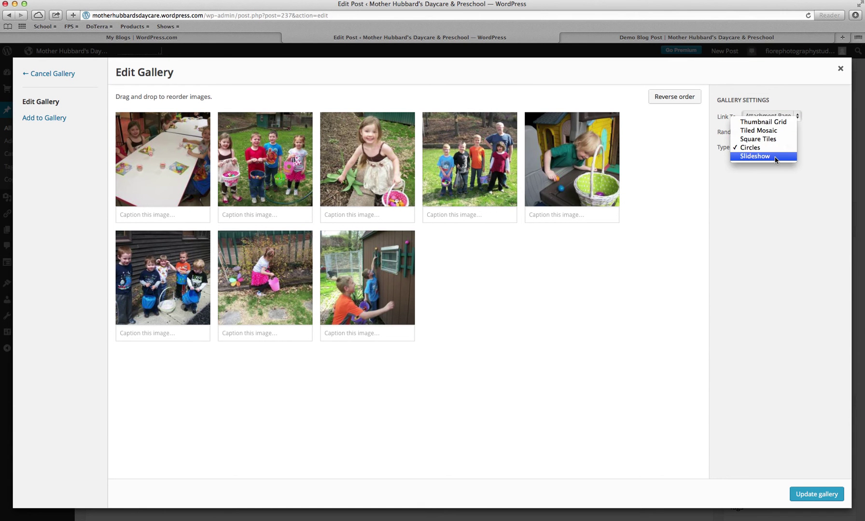
pyautogui.click(776, 157)
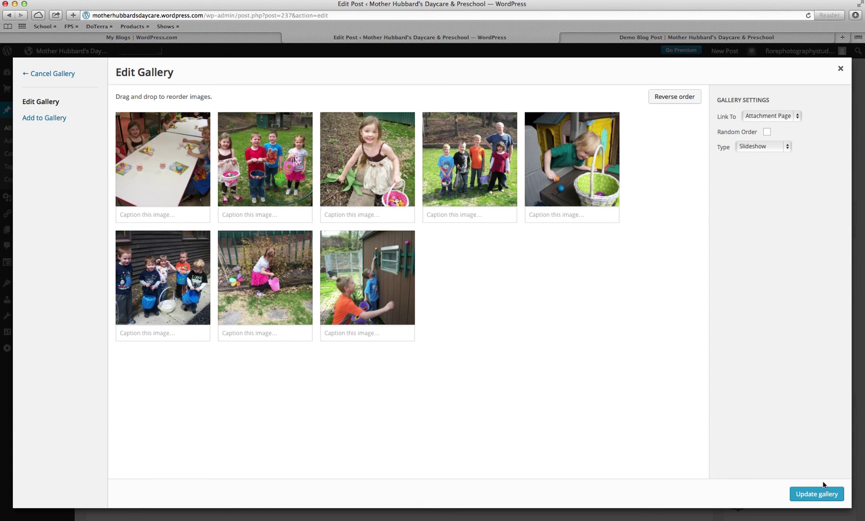
pyautogui.click(822, 494)
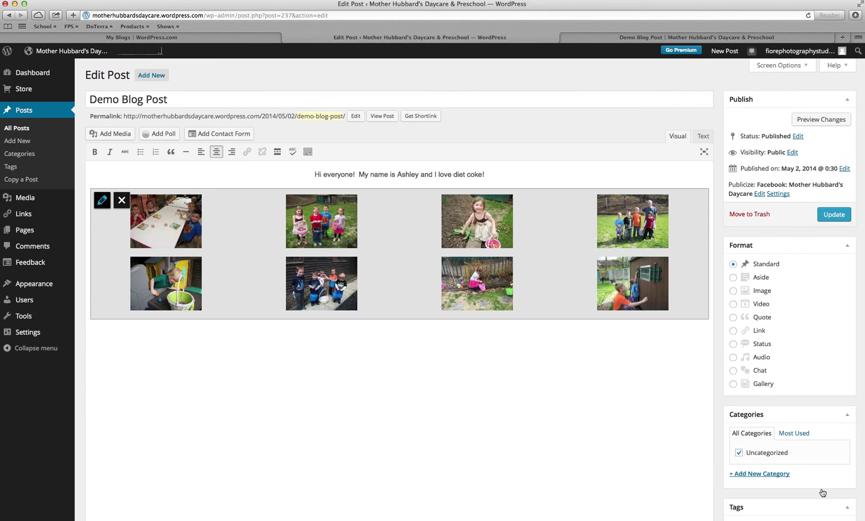
# Preview the post with the gallery as a slideshow and bring the slideshow into view
pyautogui.click(806, 121)
pyautogui.click(756, 37)
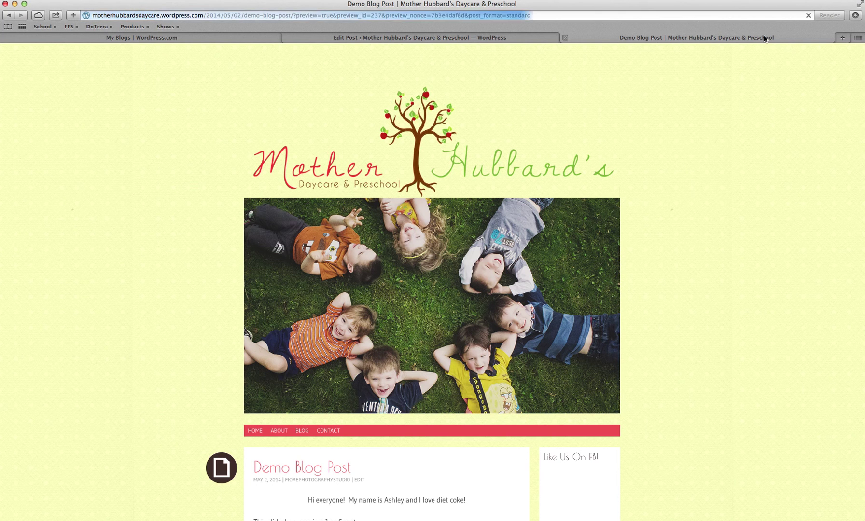
pyautogui.scroll(-5, 632, 164)
pyautogui.scroll(-1, 633, 164)
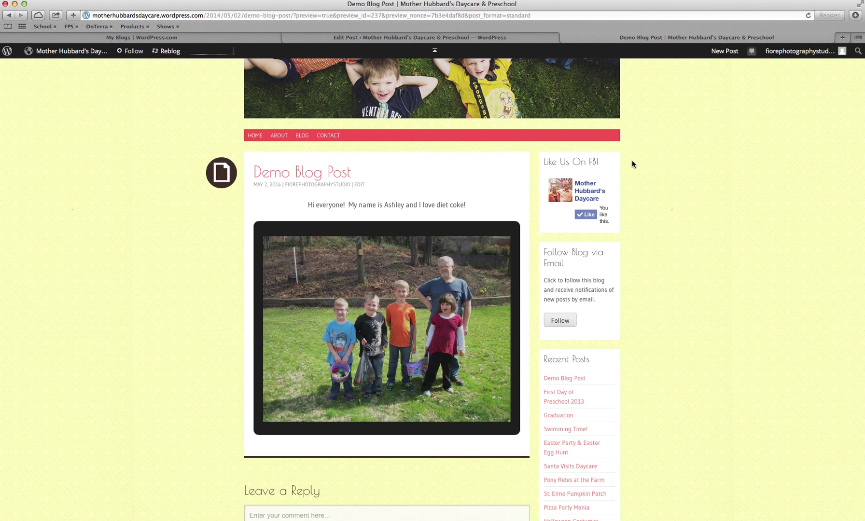
# Try the slideshow's next, previous, pause and play controls, watch it run, and return to the post editor
pyautogui.moveTo(473, 360)
pyautogui.click(408, 399)
pyautogui.click(362, 404)
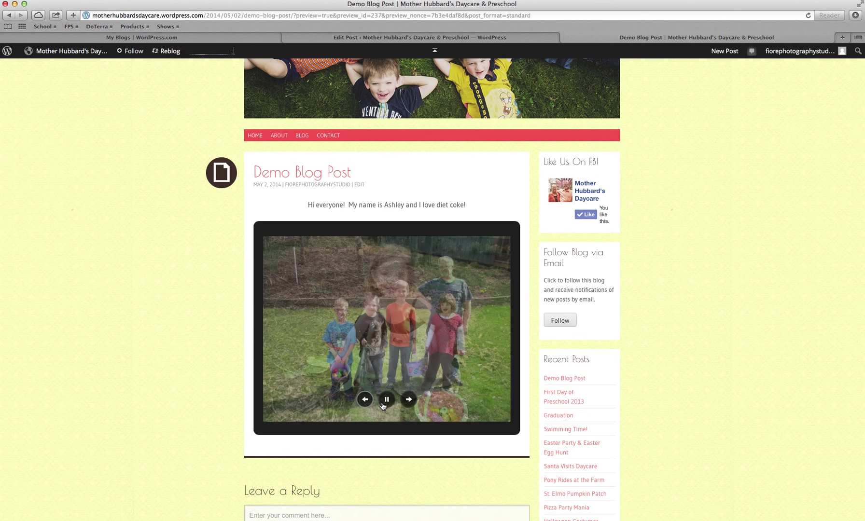
pyautogui.click(386, 401)
pyautogui.click(386, 399)
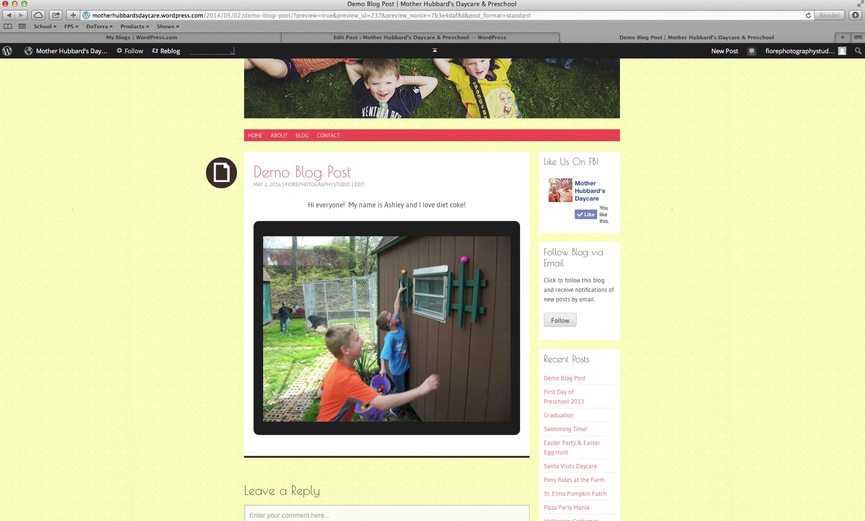
pyautogui.scroll(5, 415, 94)
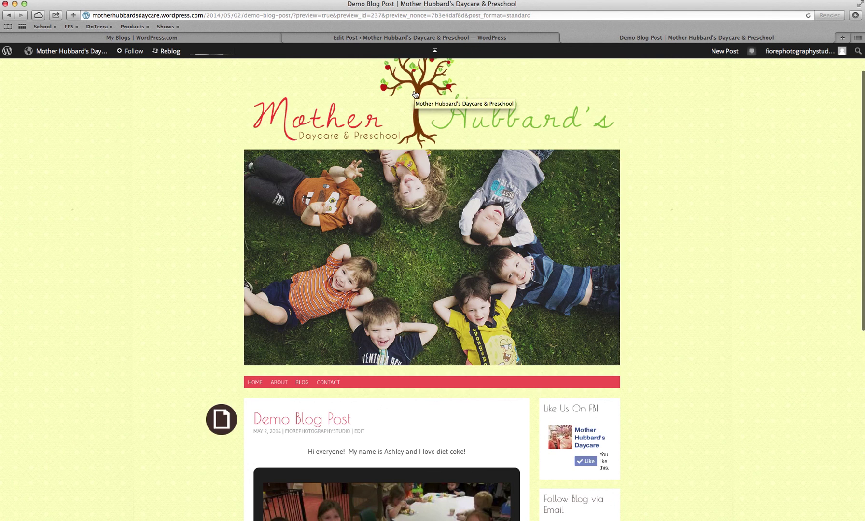
pyautogui.scroll(-1, 415, 94)
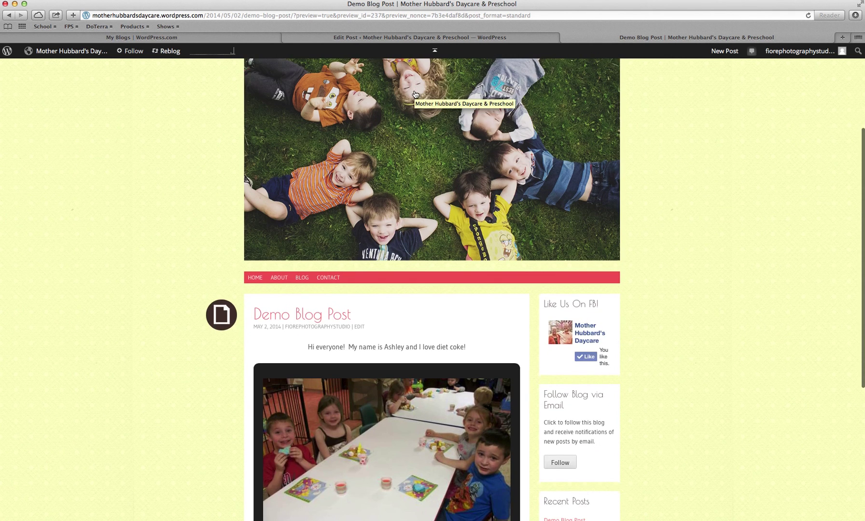
pyautogui.click(415, 38)
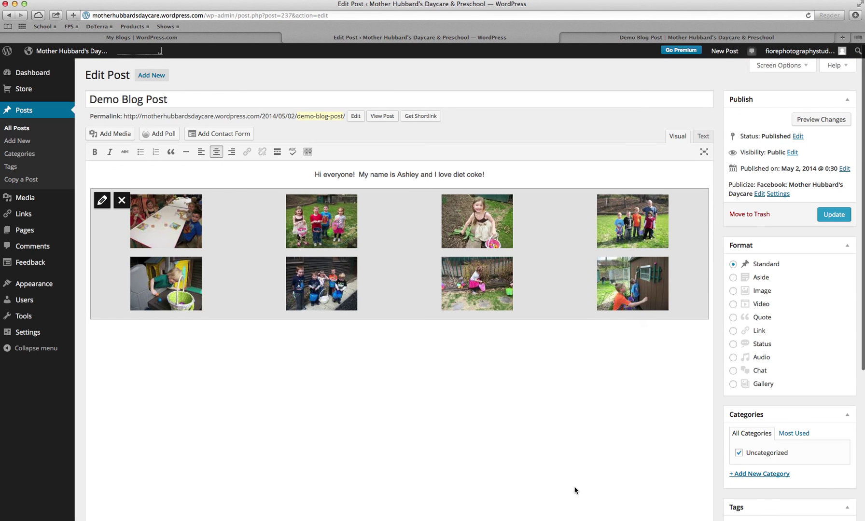